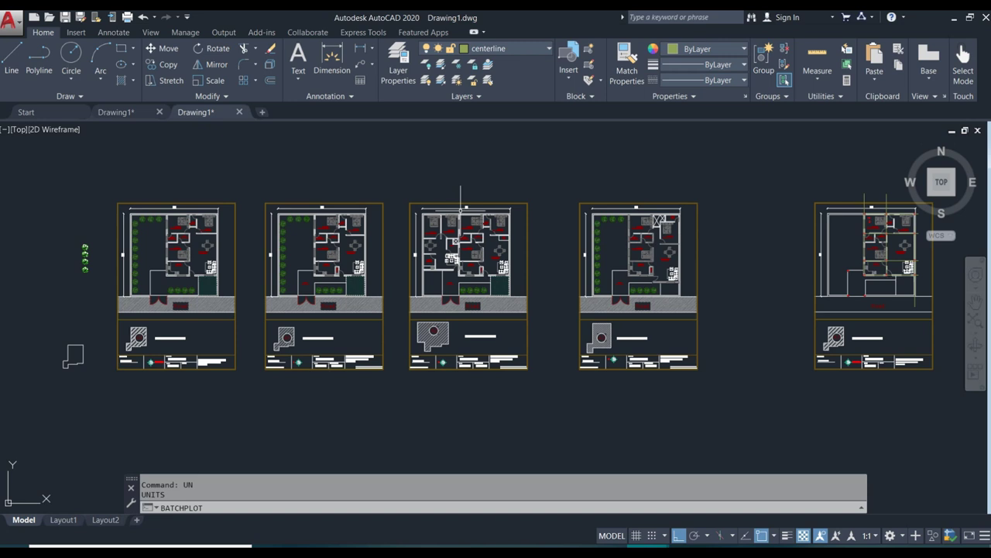
Zoom from the row of sheets into the right-hand floor plan with its column grid and dimensions.
scroll(269, 239, down, 4)
scroll(525, 219, up, 4)
scroll(553, 270, up, 4)
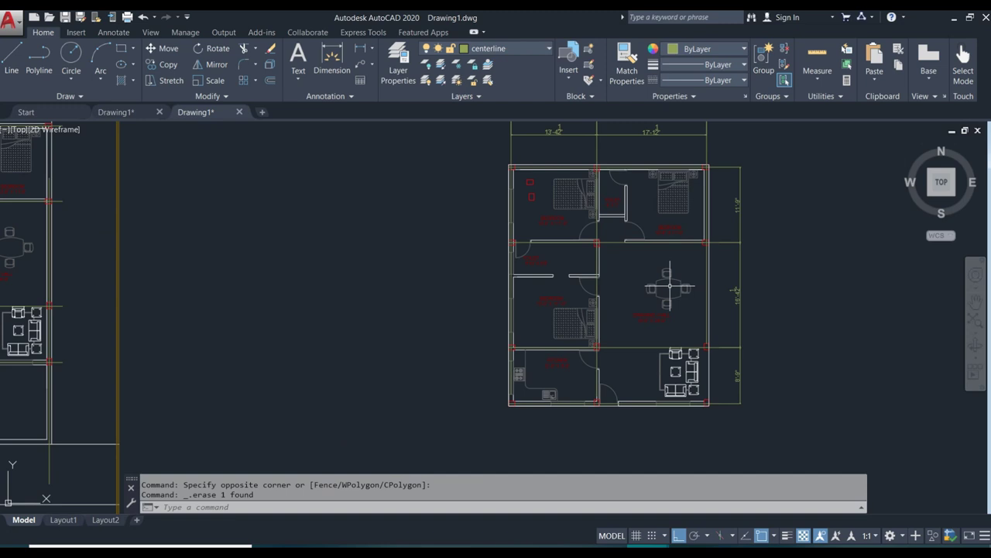
Lock the centerline layer from the Layer dropdown.
scroll(571, 195, up, 3)
scroll(586, 210, down, 3)
click(484, 48)
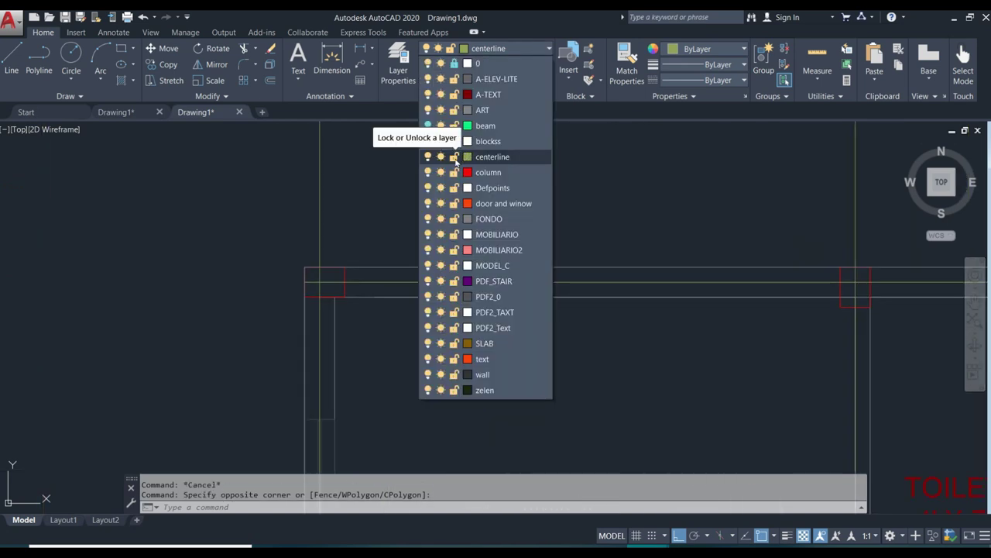
click(455, 157)
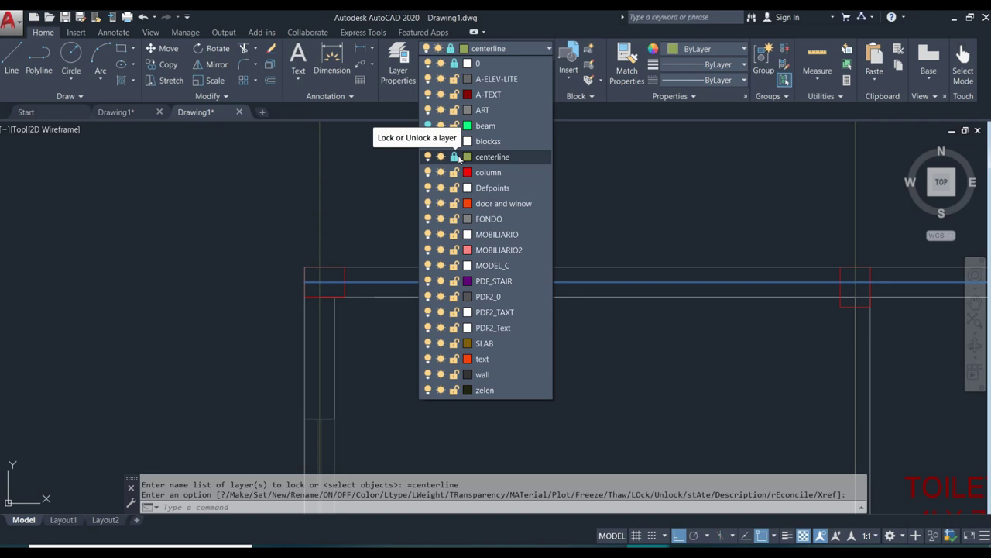
click(343, 290)
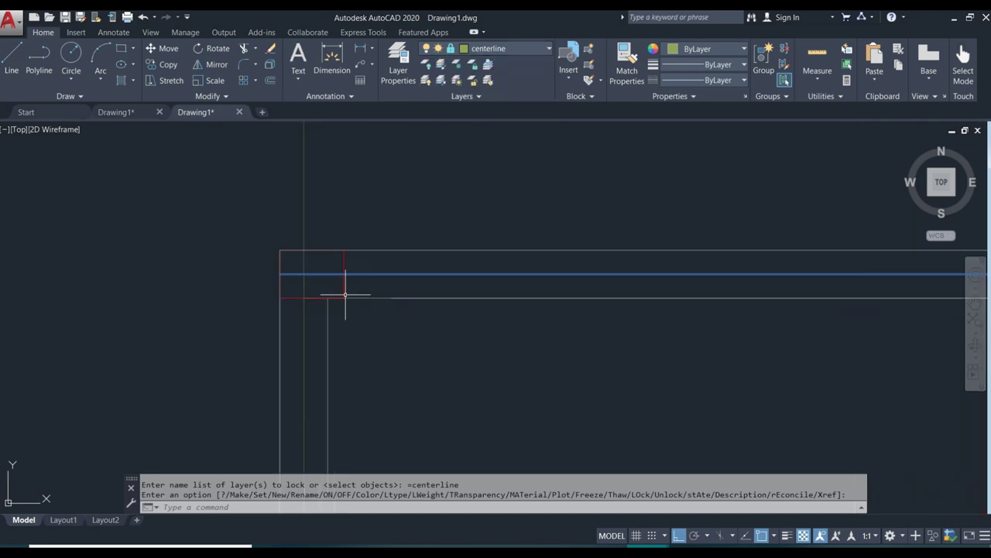
Window-select the right floor plan and delete its unlocked furniture and room labels.
scroll(330, 249, down, 3)
key(Escape)
scroll(433, 271, down, 5)
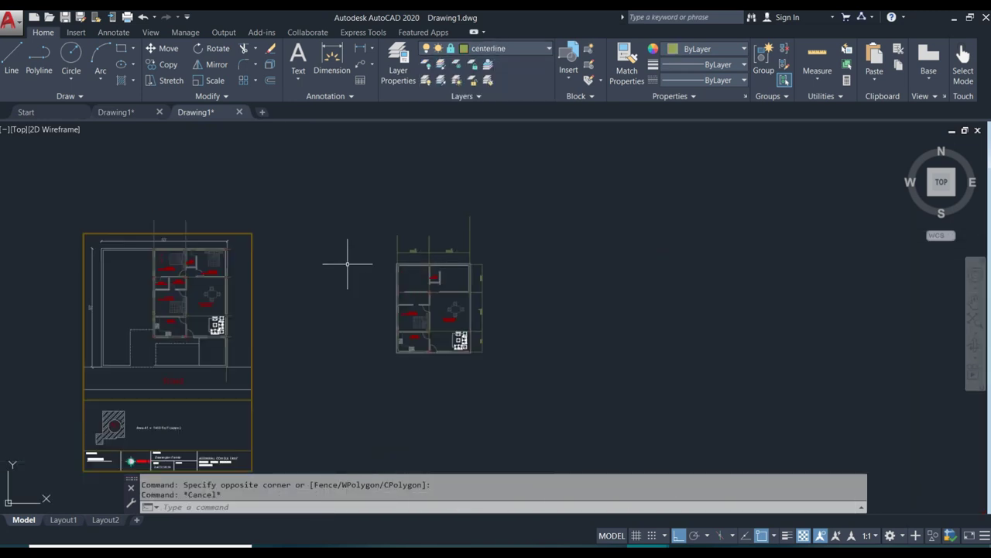
click(355, 217)
click(538, 398)
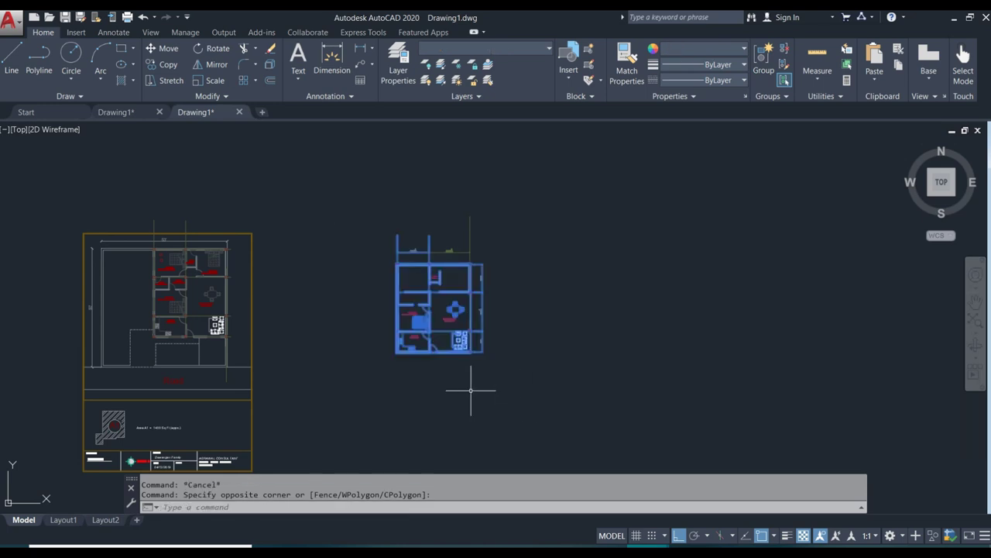
scroll(469, 392, up, 3)
key(Delete)
Unlock the centerline layer again in the Layer dropdown.
click(533, 49)
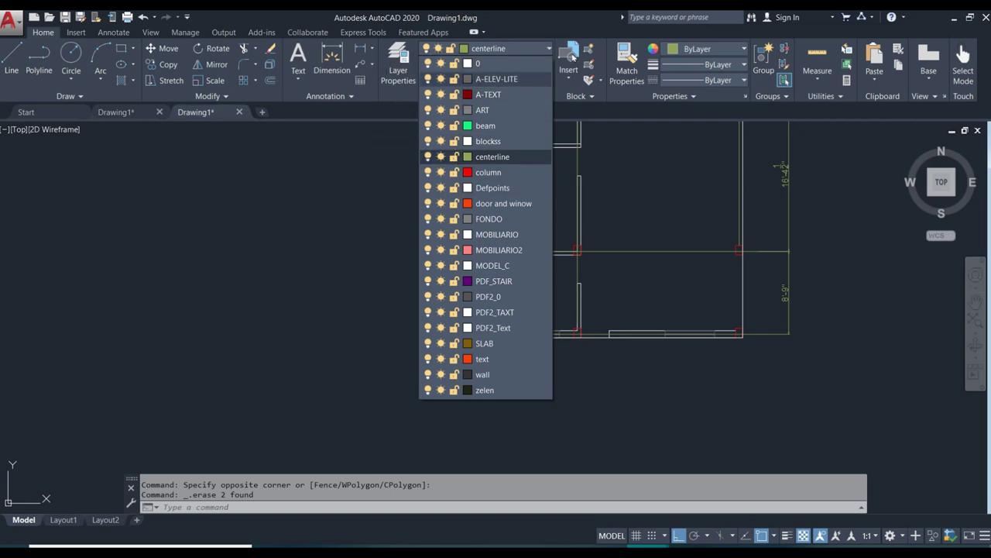
click(544, 50)
scroll(498, 194, down, 3)
scroll(465, 206, down, 1)
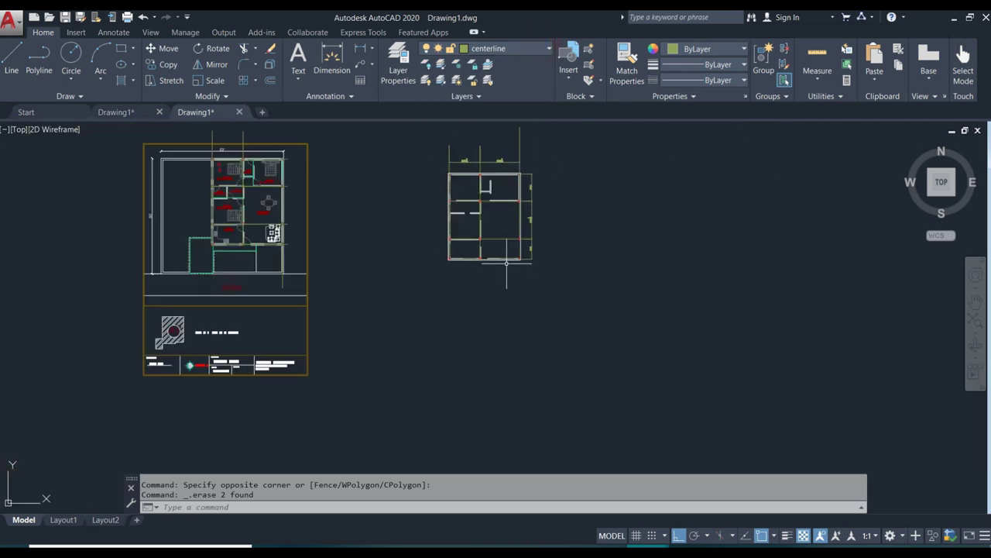
scroll(448, 195, up, 5)
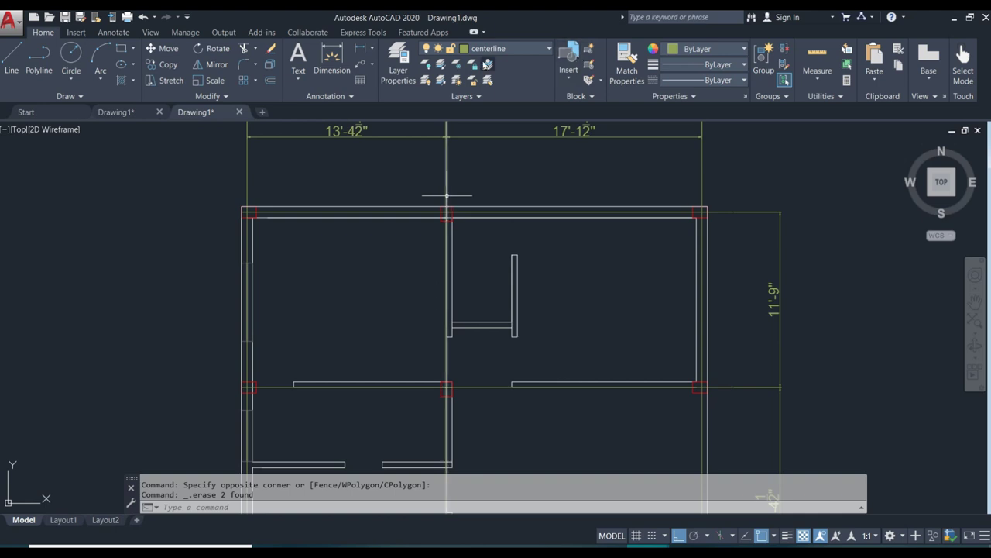
Create a new layer named 'Etabs Beam' in Layer Properties and make it current.
click(413, 79)
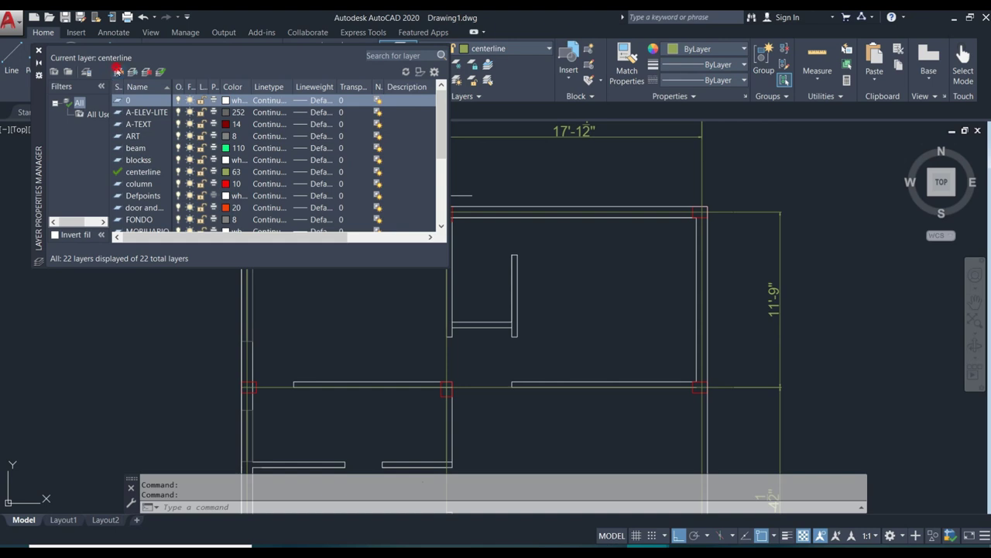
click(117, 70)
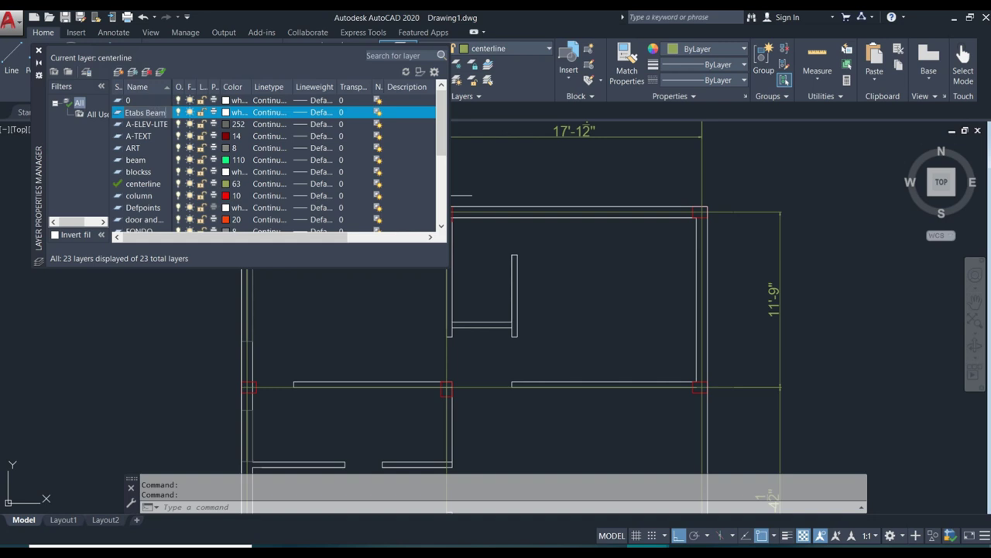
click(39, 52)
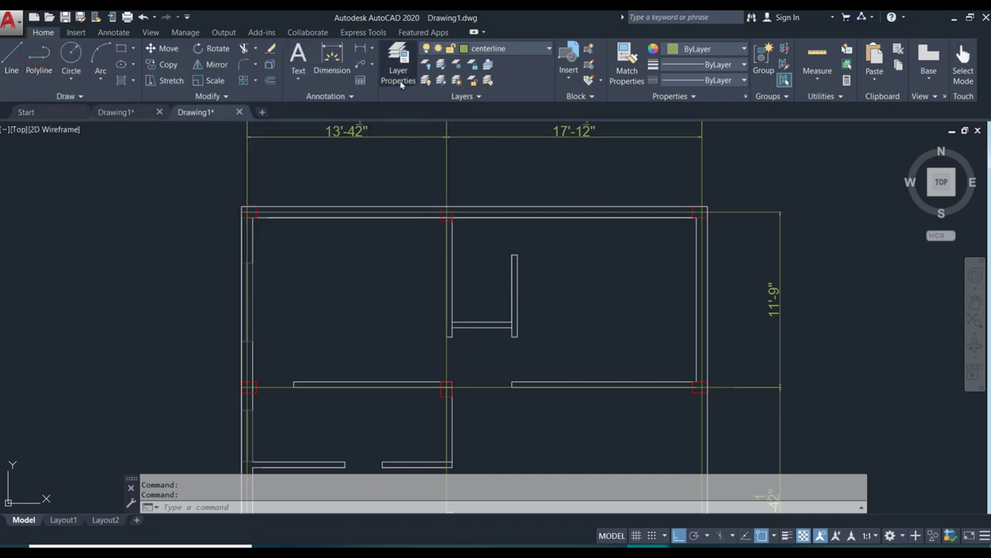
click(478, 50)
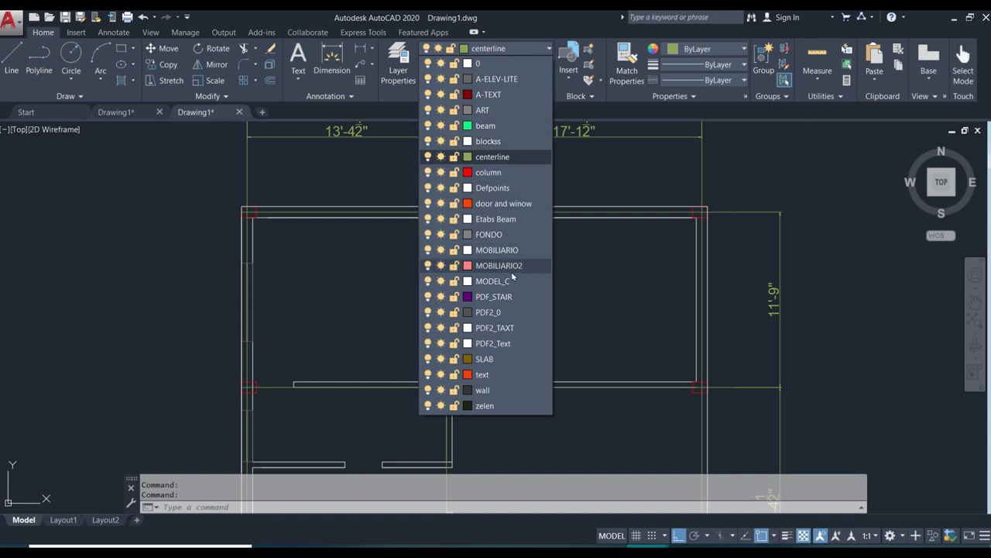
click(491, 220)
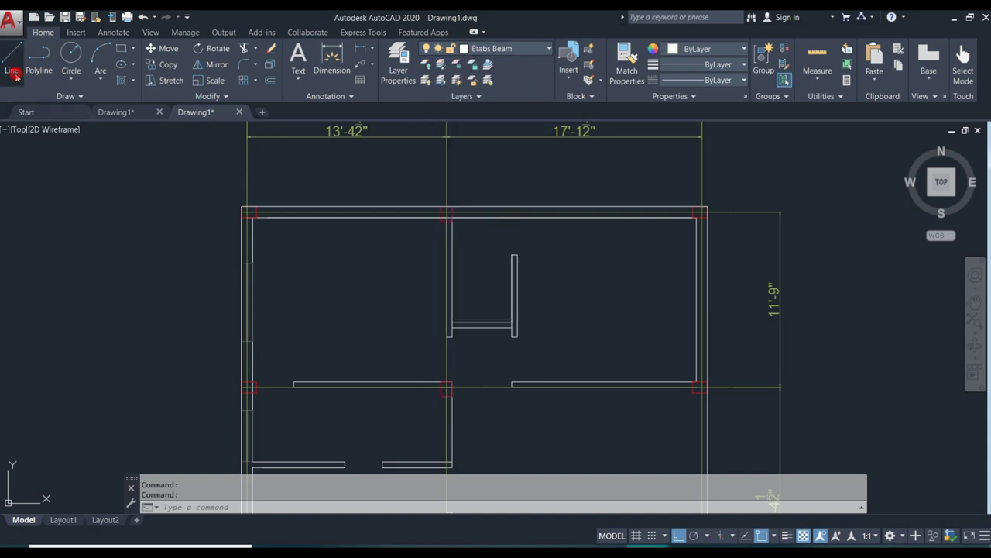
Draw a beam line from the top-left centerline intersection through the middle column to the top-right column.
click(11, 58)
scroll(246, 221, up, 4)
scroll(243, 230, up, 3)
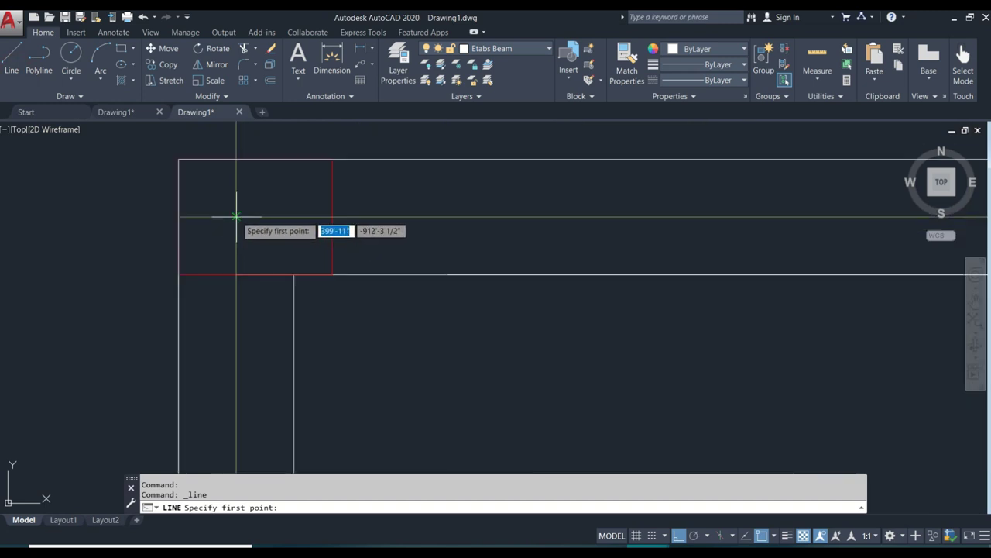
click(235, 217)
scroll(120, 240, down, 2)
scroll(124, 240, down, 3)
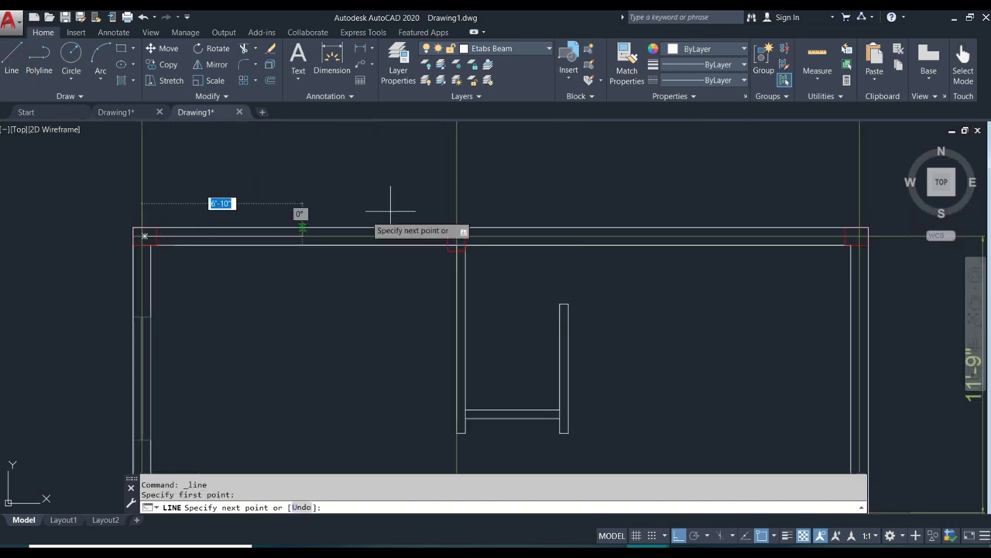
scroll(460, 221, up, 3)
click(461, 227)
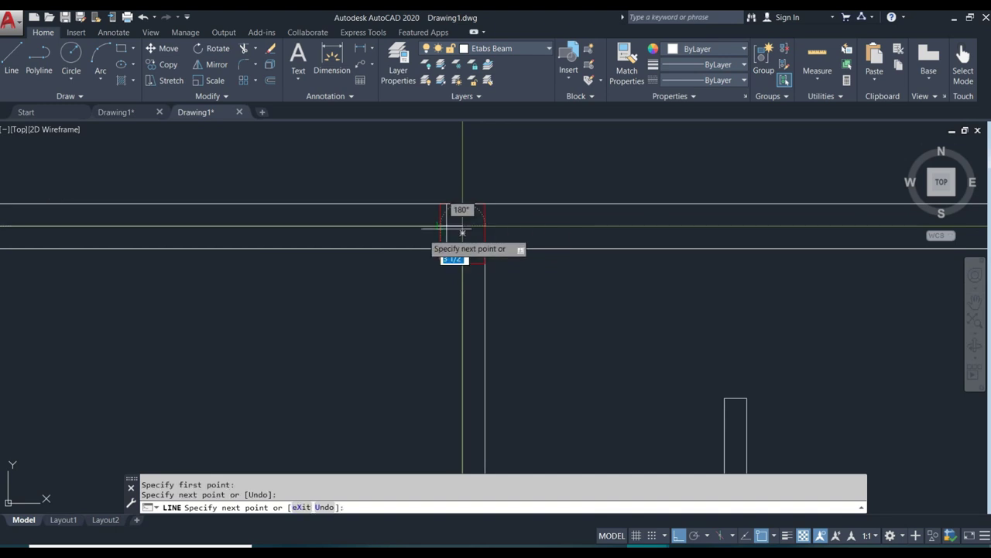
scroll(325, 234, down, 3)
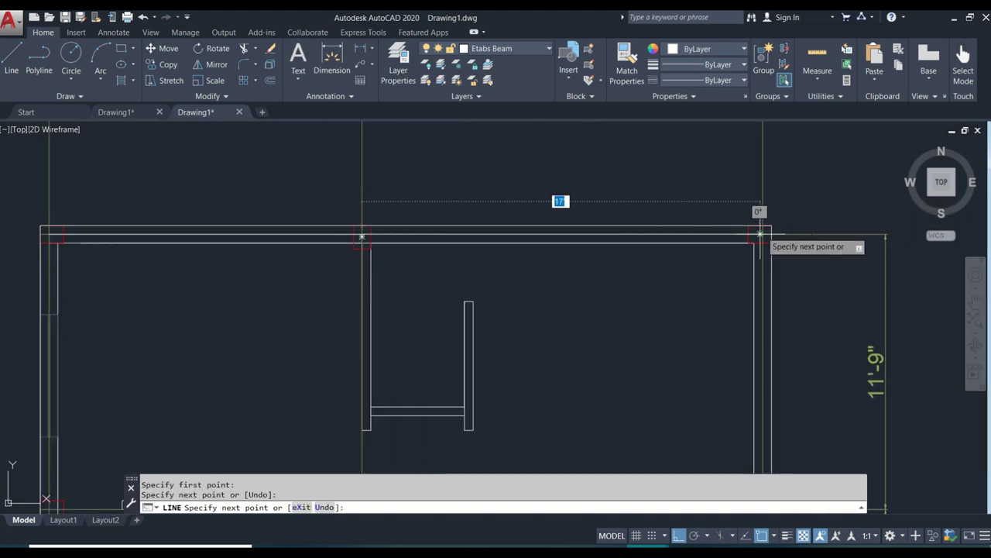
scroll(761, 240, up, 5)
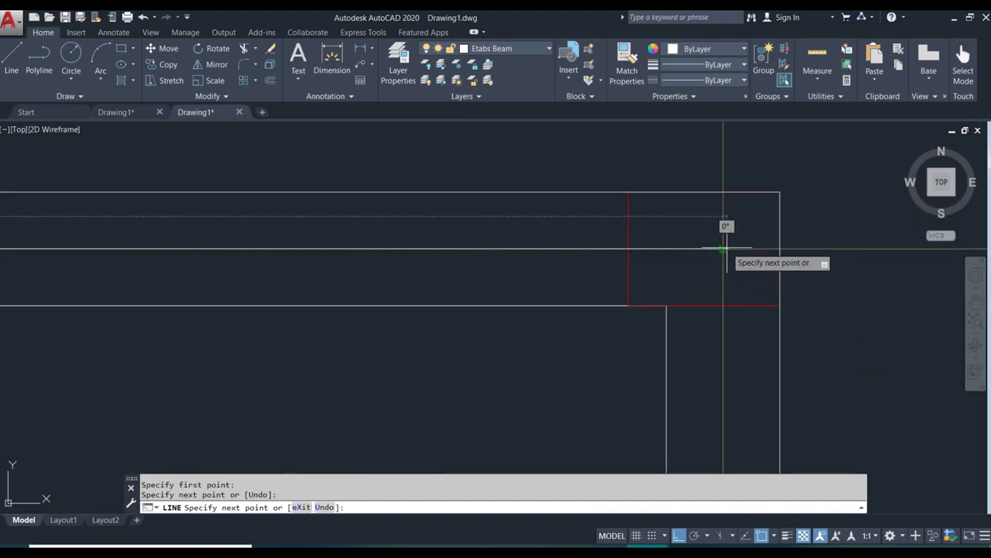
click(724, 249)
Continue that beam down to the next column and back to the middle column, then end it.
scroll(615, 158, down, 4)
scroll(615, 158, down, 3)
scroll(629, 267, up, 4)
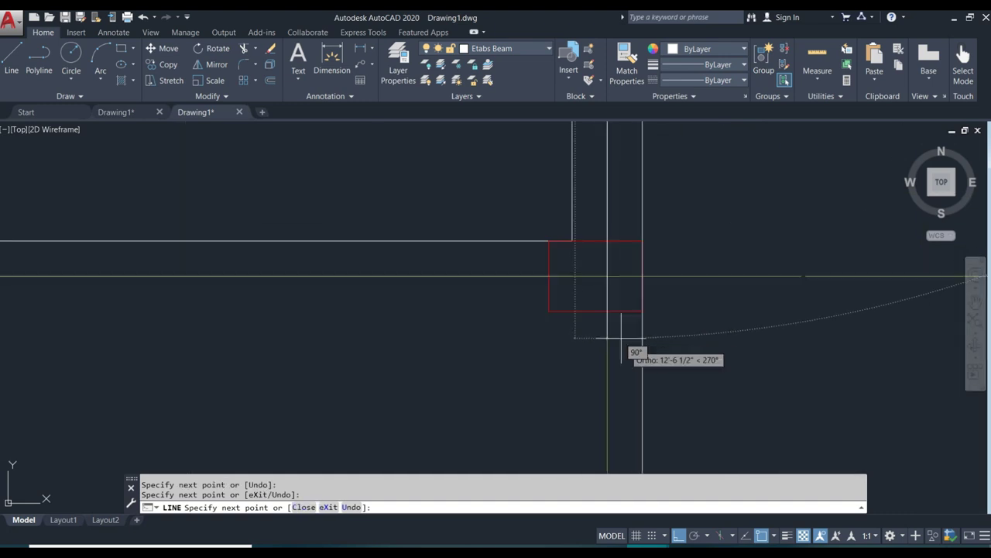
click(607, 275)
scroll(664, 243, down, 2)
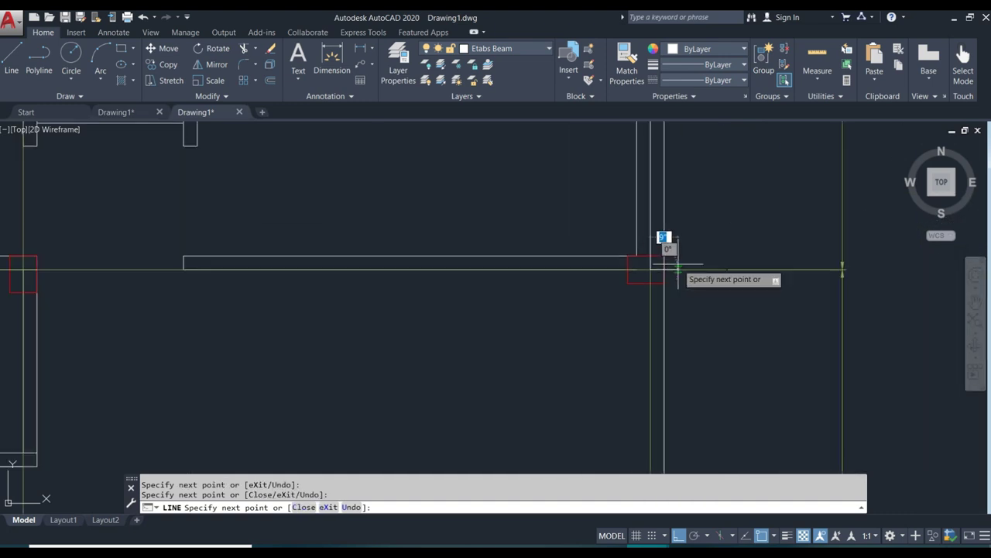
scroll(616, 306, down, 2)
scroll(365, 276, up, 2)
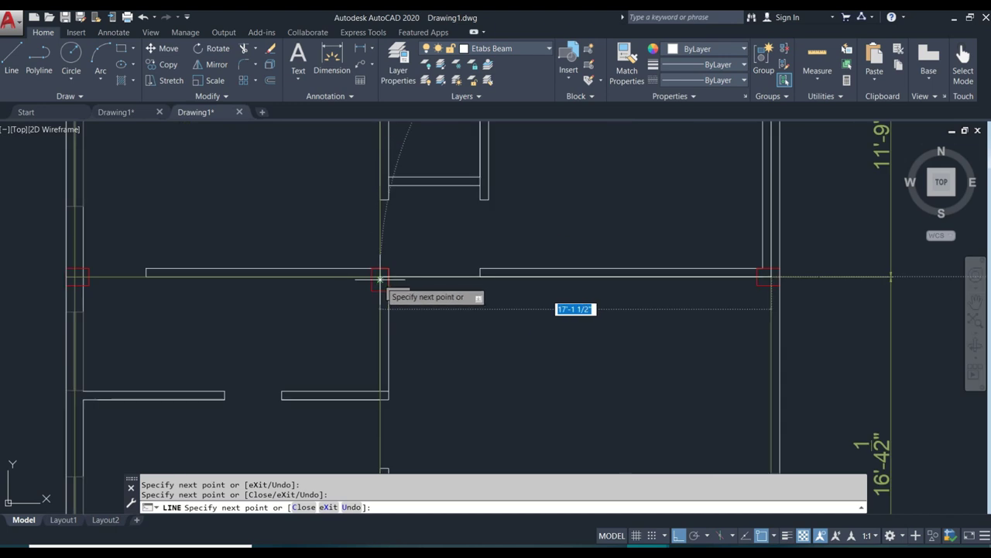
scroll(372, 280, up, 5)
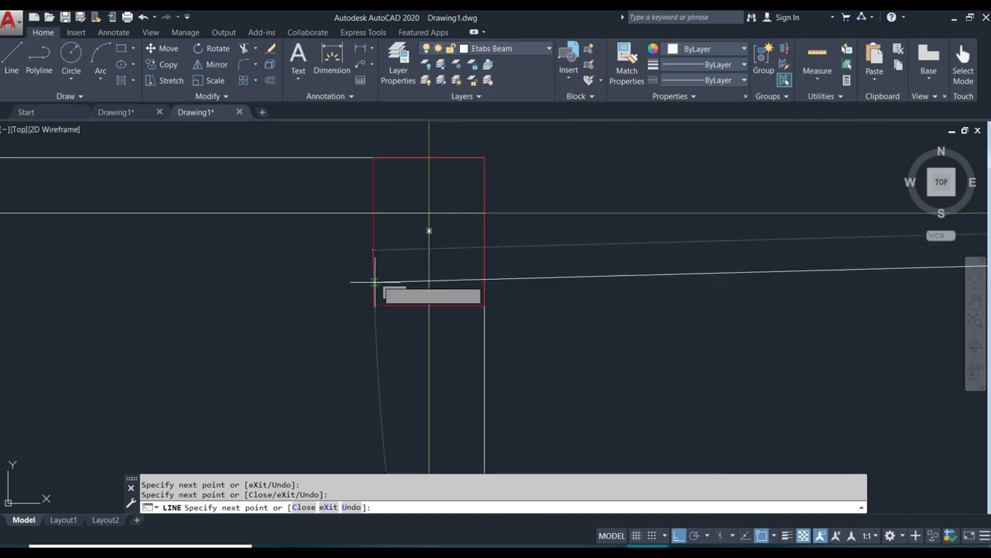
click(429, 214)
scroll(465, 193, down, 3)
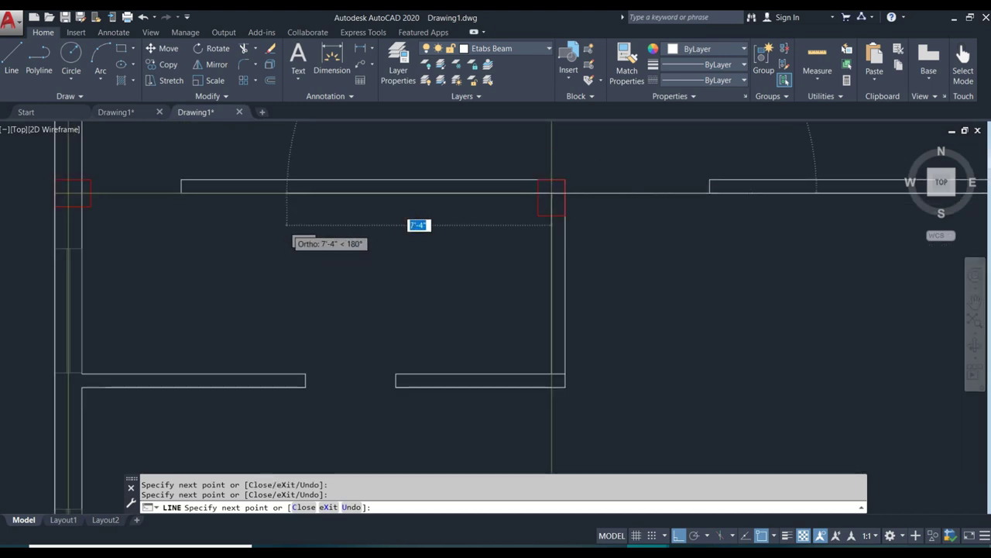
scroll(107, 177, up, 4)
scroll(222, 242, up, 3)
scroll(233, 240, up, 2)
scroll(276, 308, up, 3)
scroll(277, 308, down, 5)
scroll(263, 151, up, 4)
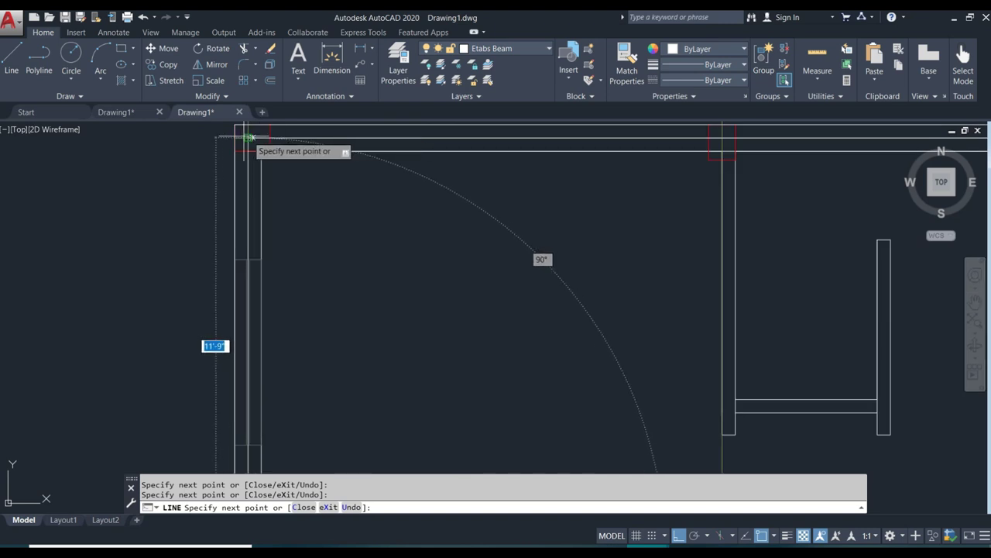
scroll(237, 141, up, 2)
scroll(232, 194, down, 2)
right_click(234, 194)
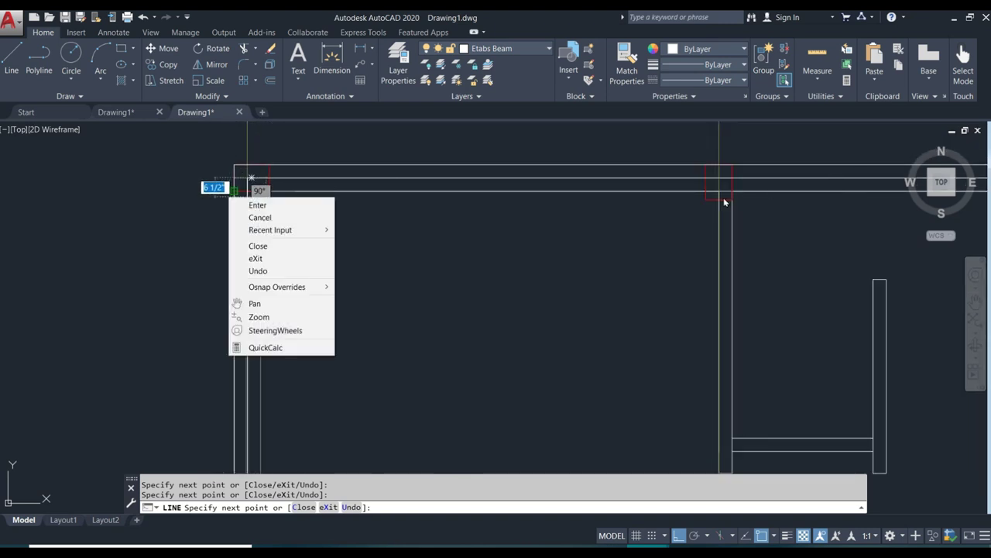
click(267, 217)
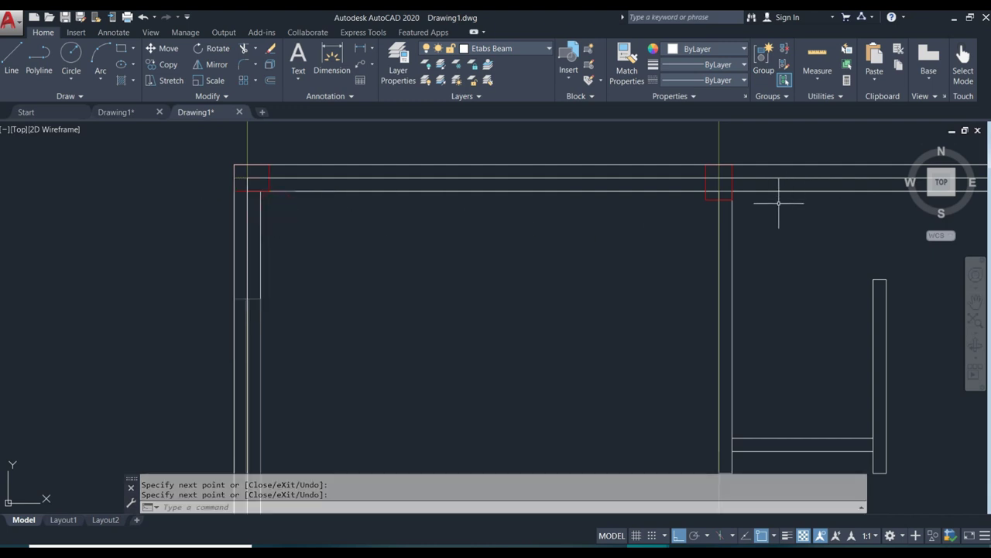
Draw a second beam line snapping through several more column intersections.
key(Return)
click(719, 179)
scroll(531, 221, down, 3)
scroll(553, 279, down, 2)
scroll(563, 257, up, 5)
scroll(565, 264, up, 2)
scroll(570, 260, up, 4)
scroll(571, 256, up, 2)
click(571, 254)
scroll(571, 256, down, 5)
scroll(519, 258, up, 2)
scroll(519, 258, down, 3)
click(516, 424)
scroll(515, 155, up, 4)
scroll(517, 157, up, 2)
click(521, 159)
scroll(468, 230, down, 3)
scroll(465, 234, down, 2)
scroll(454, 248, down, 3)
key(Escape)
scroll(472, 271, up, 4)
scroll(534, 287, up, 2)
scroll(558, 291, down, 2)
key(Return)
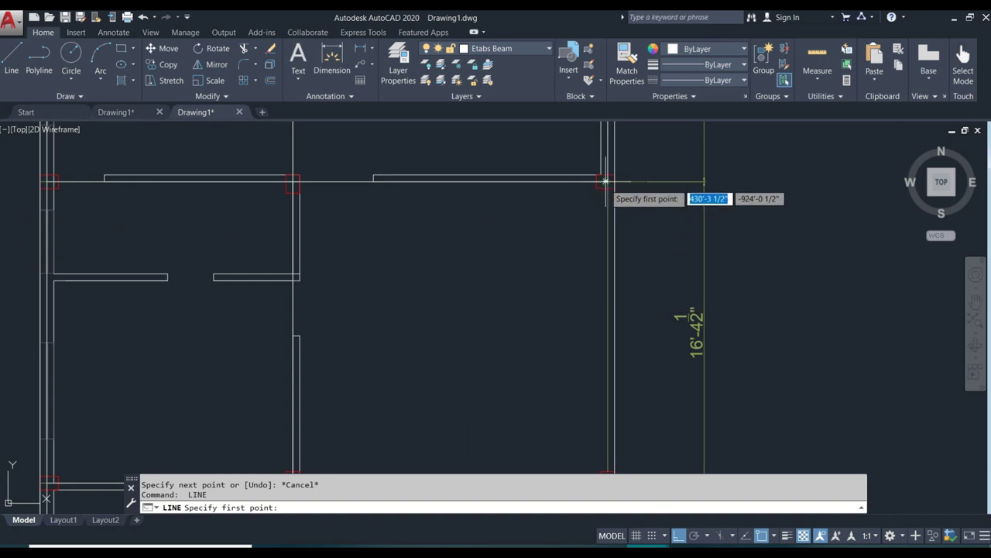
Trace a beam from the right column intersection across the middle of the plan.
scroll(607, 184, up, 2)
scroll(613, 192, up, 3)
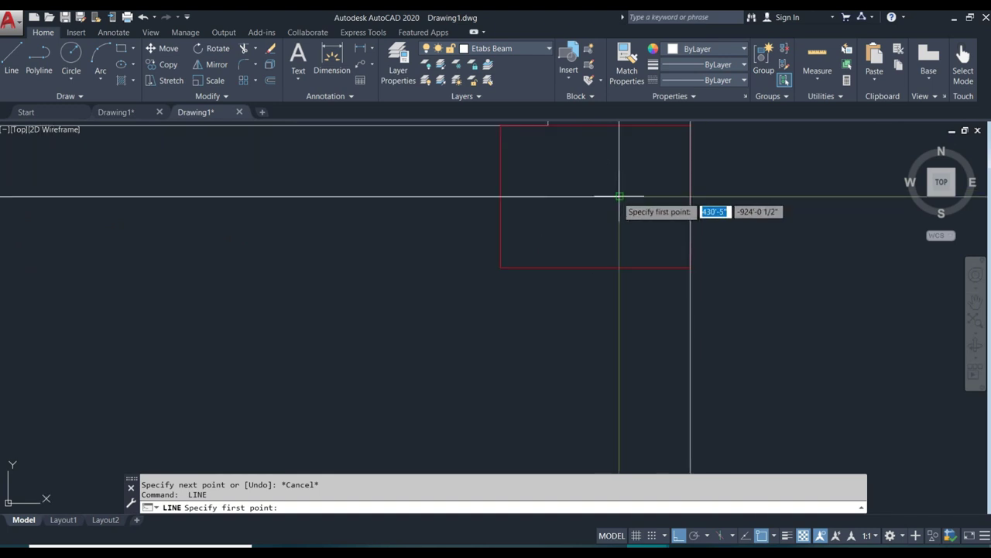
click(616, 193)
scroll(602, 188, down, 1)
scroll(601, 203, down, 2)
scroll(494, 296, down, 3)
scroll(594, 404, up, 3)
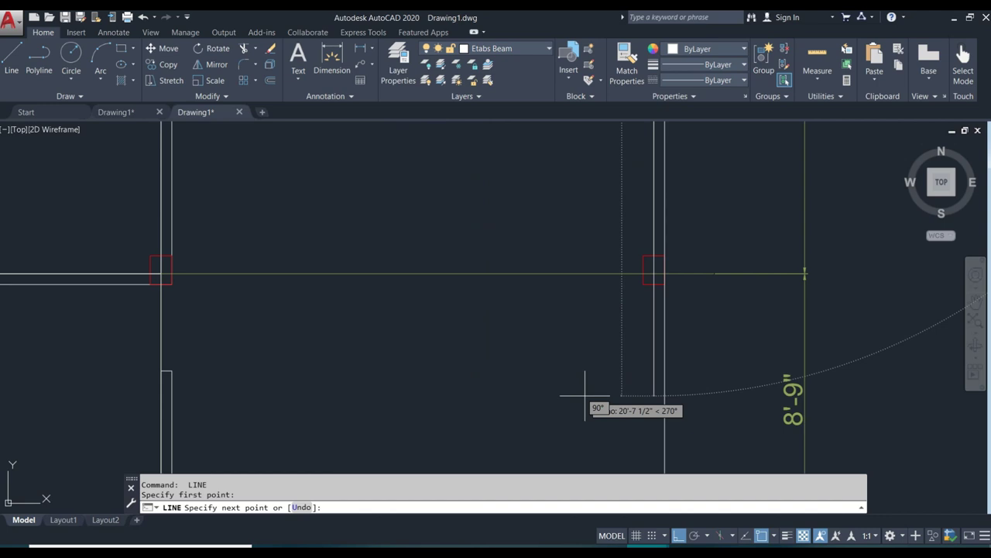
scroll(651, 278, up, 5)
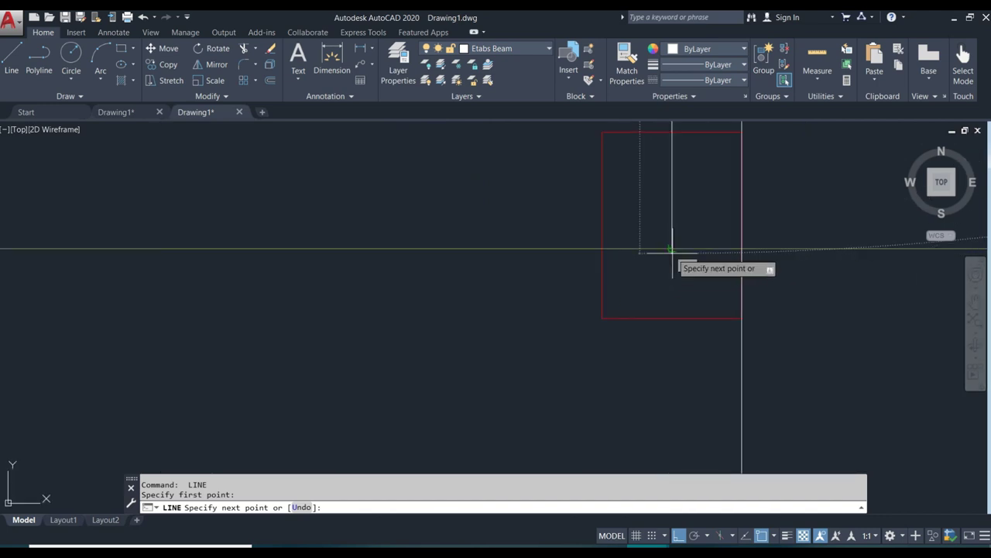
click(672, 249)
scroll(704, 237, down, 2)
scroll(365, 199, up, 3)
click(364, 199)
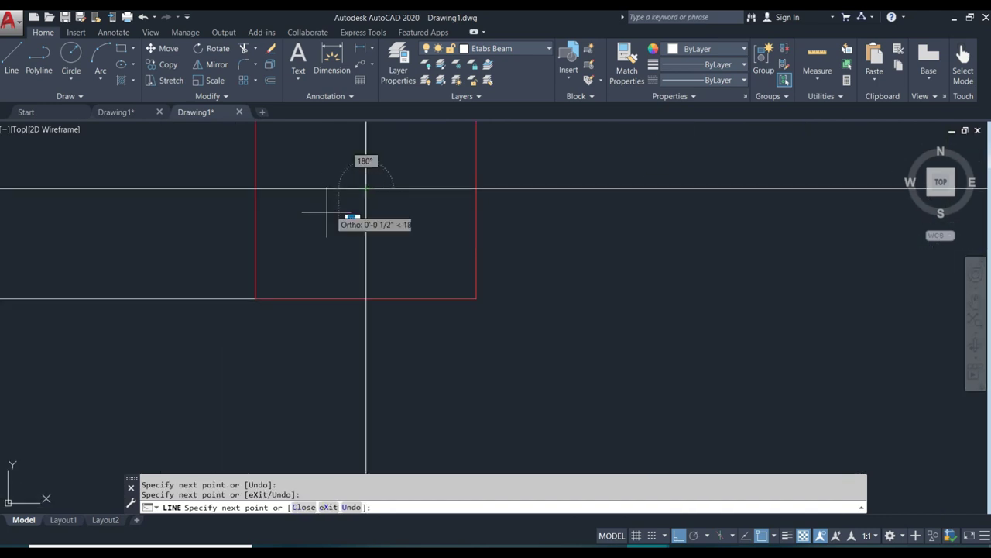
key(Escape)
Draw a beam line from the wall corner along the bottom wall.
scroll(327, 217, up, 2)
scroll(327, 218, down, 4)
scroll(365, 237, up, 3)
scroll(364, 237, up, 2)
key(Return)
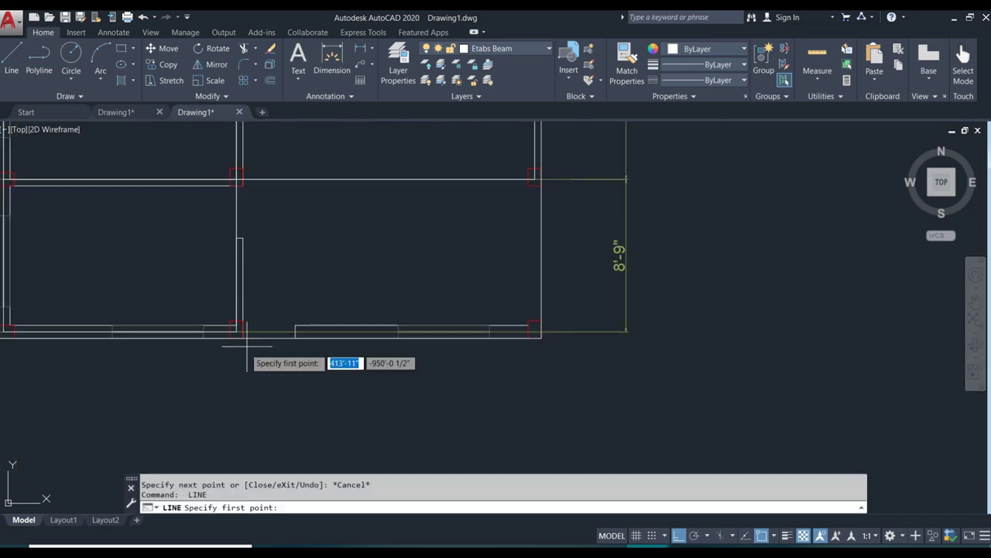
click(327, 340)
scroll(193, 356, up, 3)
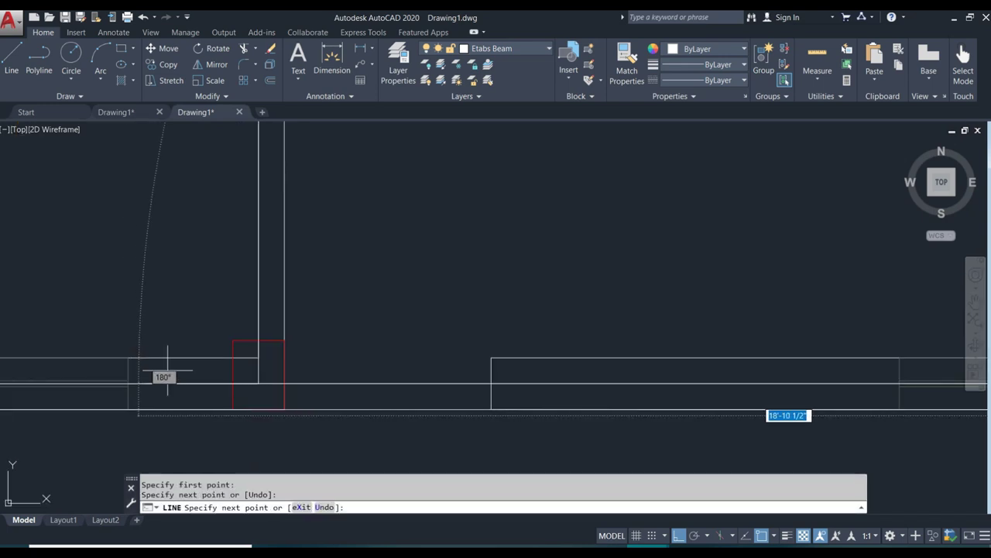
click(259, 378)
key(Escape)
Draw one more beam line from the left side to a wall corner, then clear the command.
scroll(317, 381, down, 3)
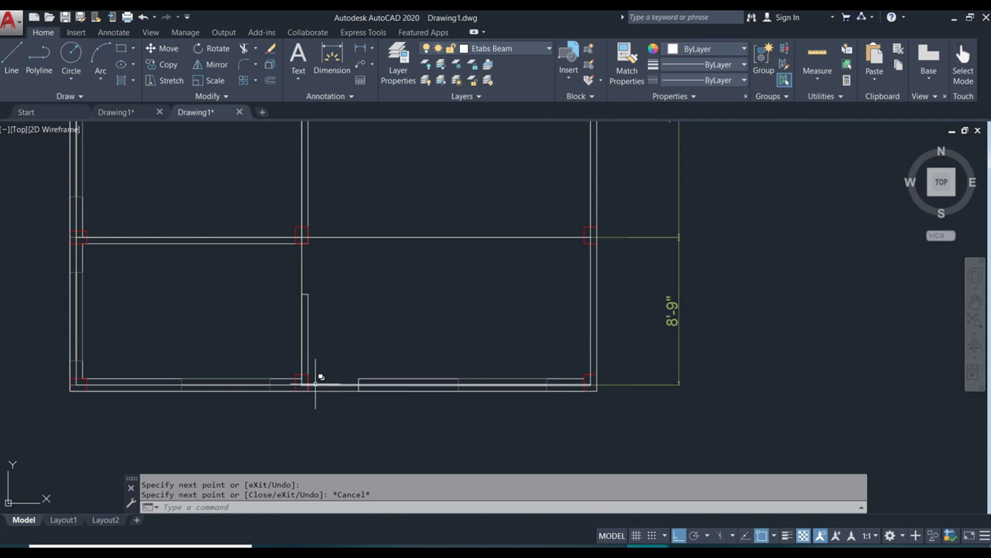
scroll(314, 391, down, 2)
scroll(232, 249, up, 2)
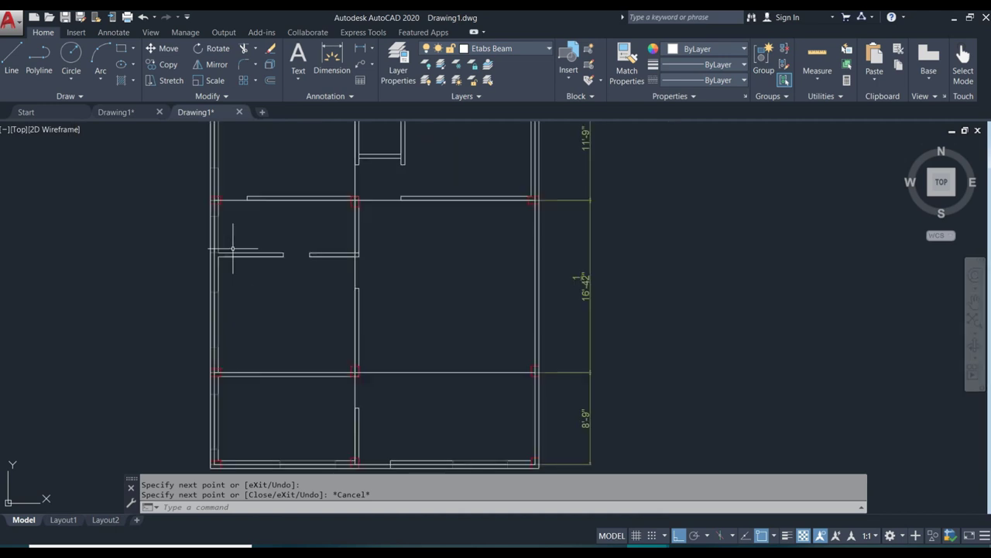
scroll(232, 248, up, 4)
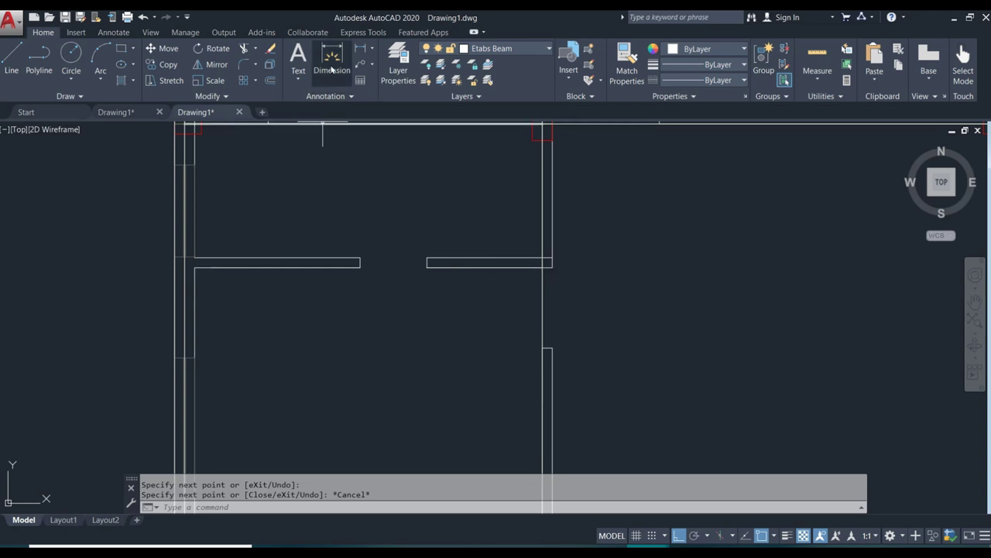
click(11, 64)
scroll(191, 261, up, 4)
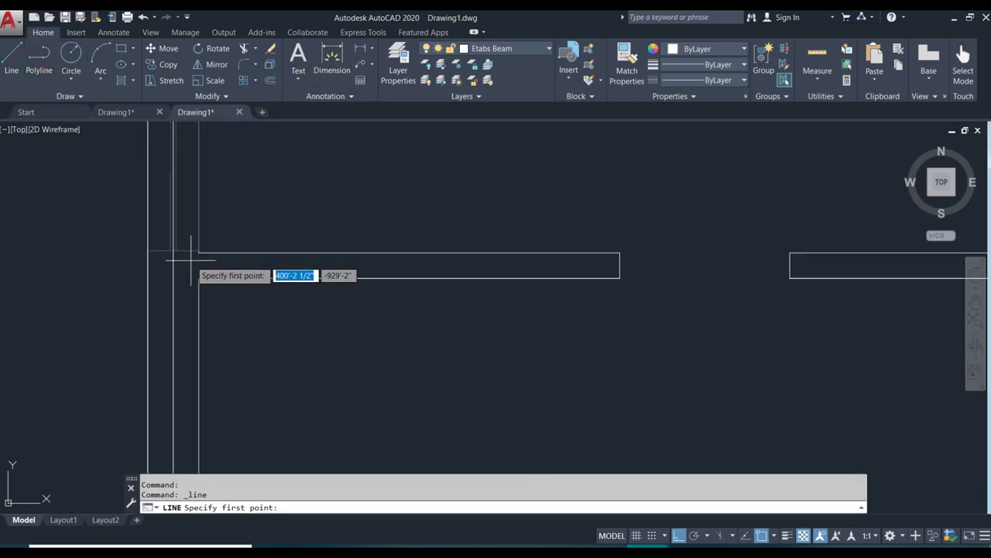
click(172, 255)
scroll(172, 255, down, 4)
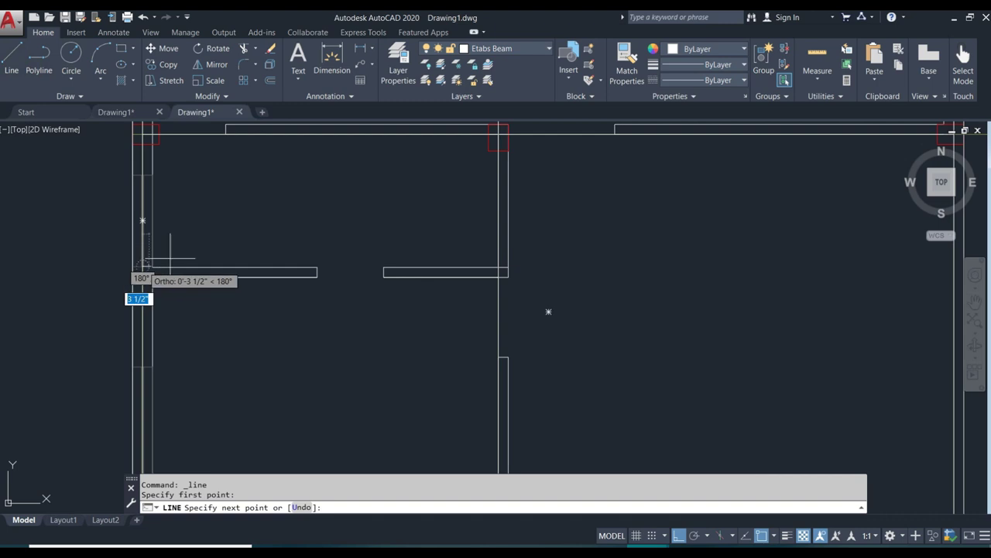
scroll(496, 250, up, 4)
click(493, 273)
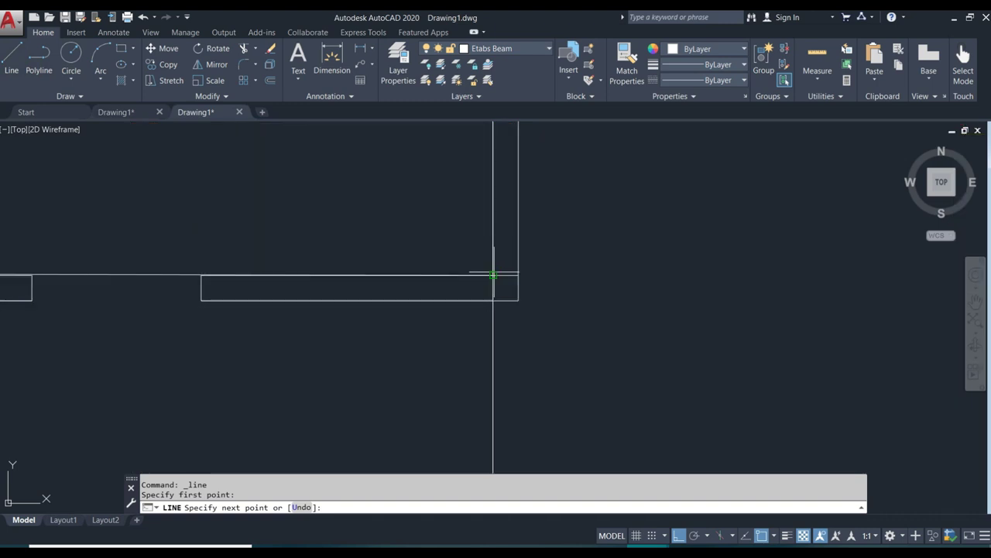
scroll(564, 281, down, 3)
key(Escape)
scroll(366, 282, up, 3)
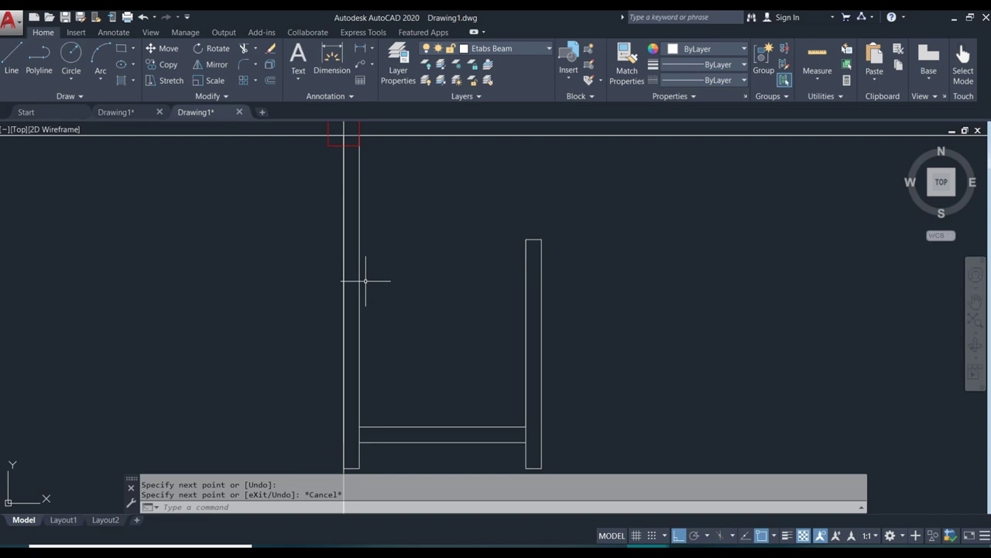
scroll(366, 281, down, 2)
scroll(452, 233, down, 5)
key(Escape)
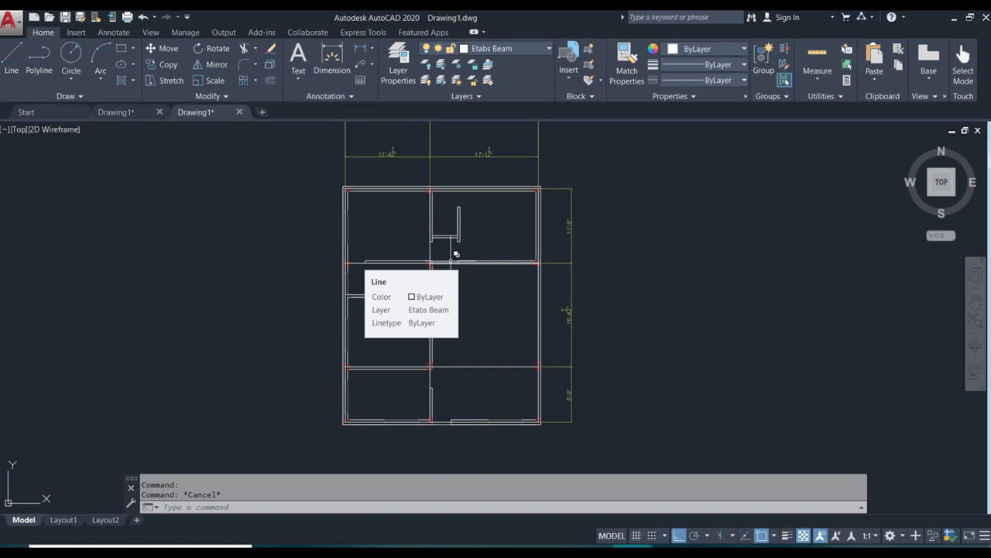
Select a red column outline to identify the column layer.
scroll(418, 233, down, 4)
scroll(387, 248, up, 8)
scroll(412, 285, up, 8)
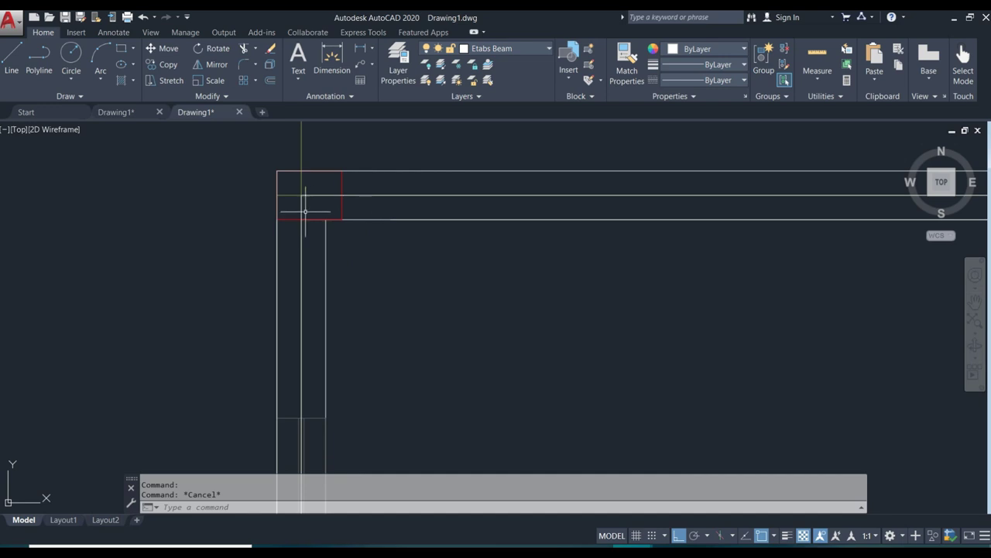
scroll(306, 206, up, 4)
click(421, 206)
click(394, 209)
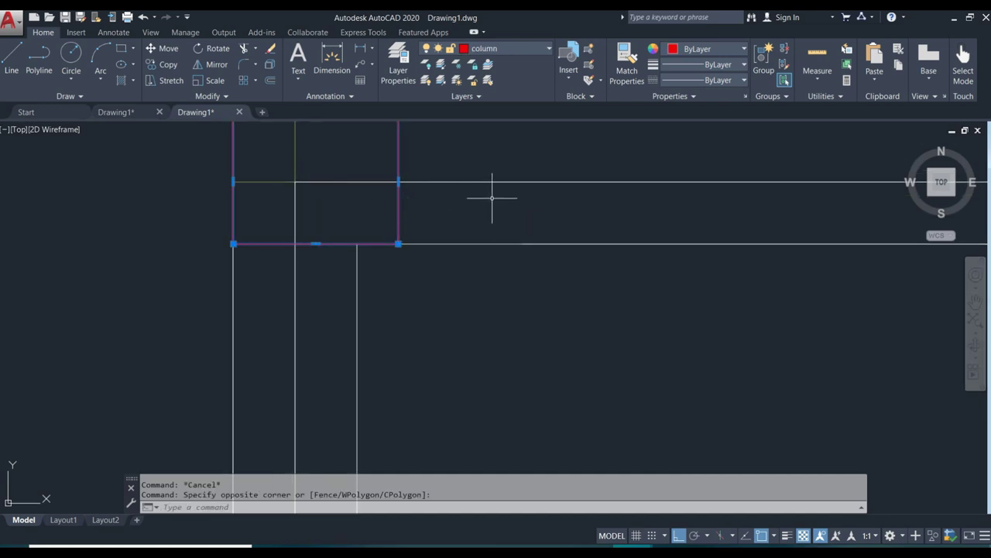
key(Escape)
click(420, 214)
click(341, 198)
Lock the column and Etabs Beam layers in the Layer dropdown.
click(521, 49)
click(454, 172)
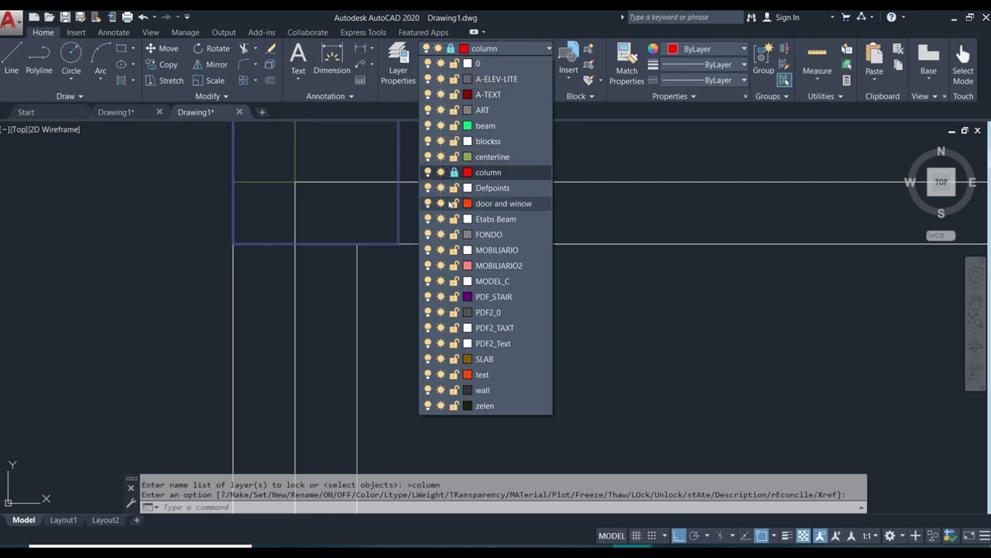
click(454, 219)
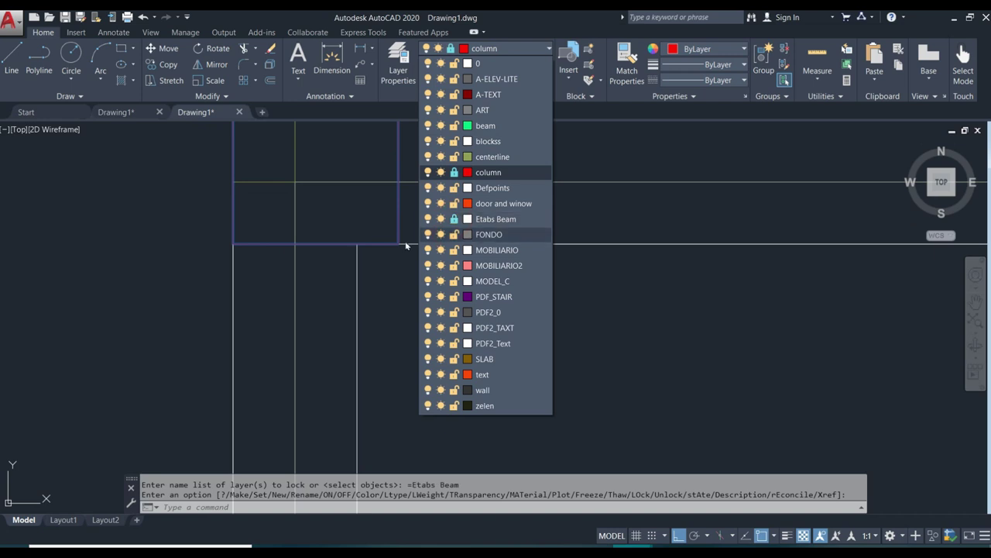
scroll(337, 232, down, 3)
scroll(336, 221, down, 3)
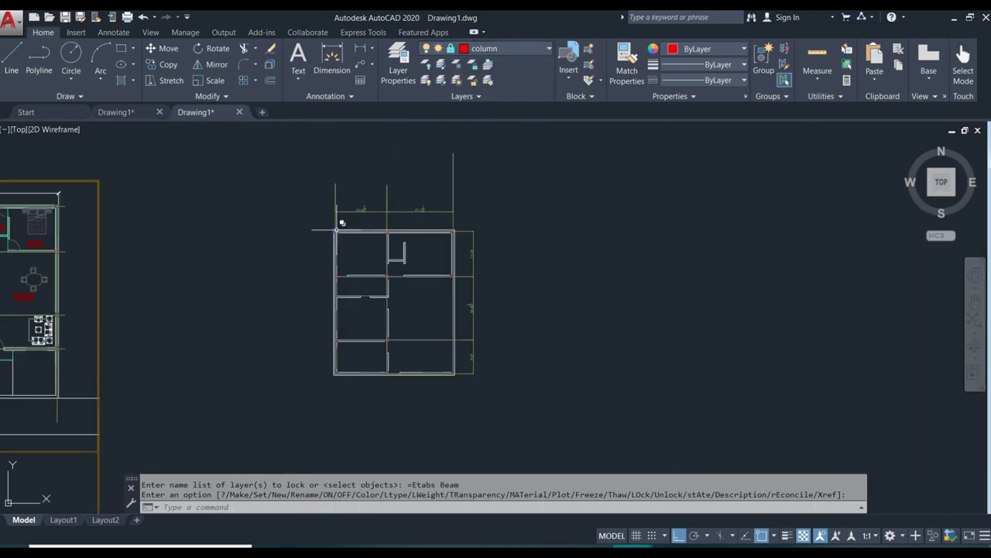
Window-select the whole floor plan and erase everything that is not on a locked layer.
click(291, 175)
click(540, 433)
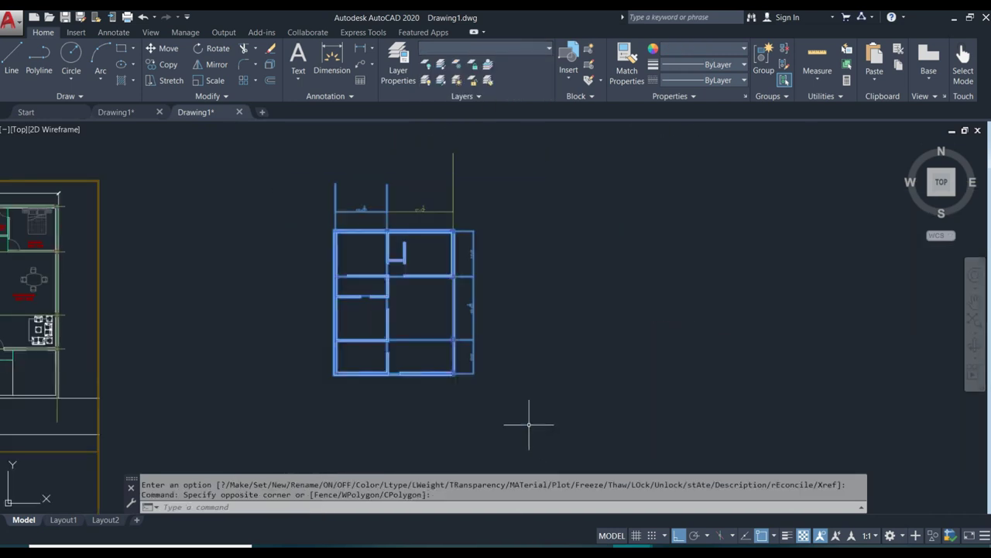
key(Delete)
scroll(522, 394, up, 3)
Unlock the column layer from the Layer dropdown.
click(484, 48)
click(455, 172)
key(Escape)
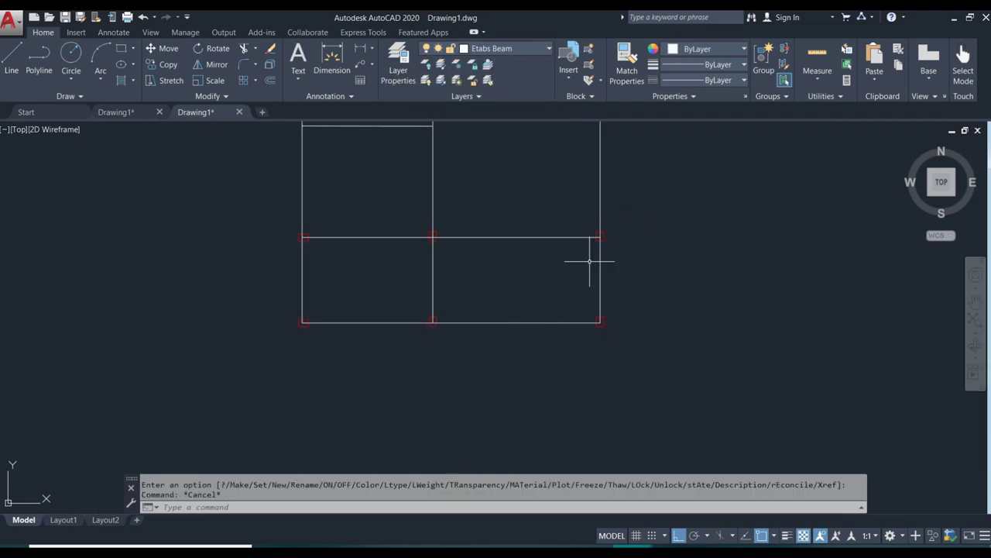
scroll(518, 304, down, 5)
scroll(518, 303, up, 3)
Select the beam-and-column grid and start a MOVE from its corner as base point.
drag(505, 129, 620, 410)
scroll(398, 222, down, 5)
text(M)
key(Return)
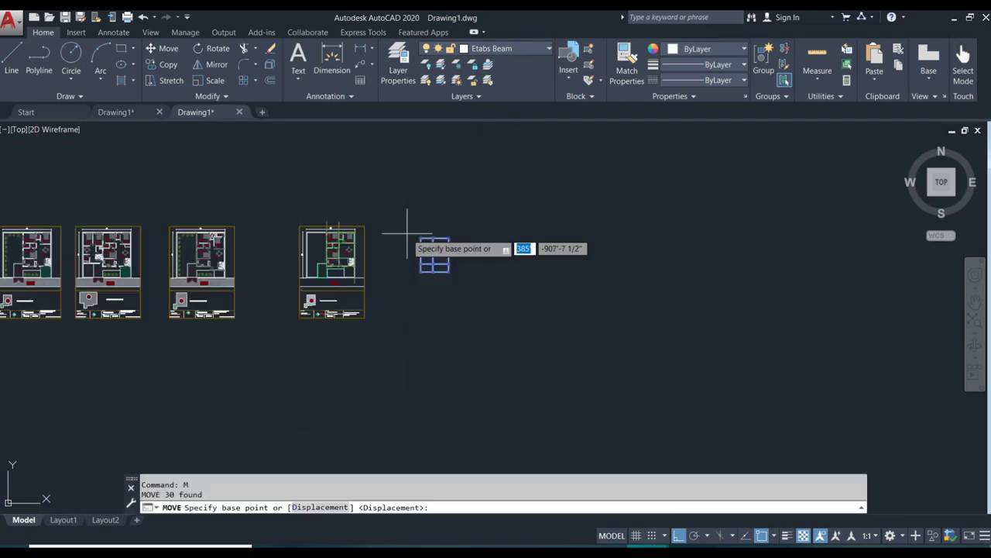
scroll(389, 244, up, 3)
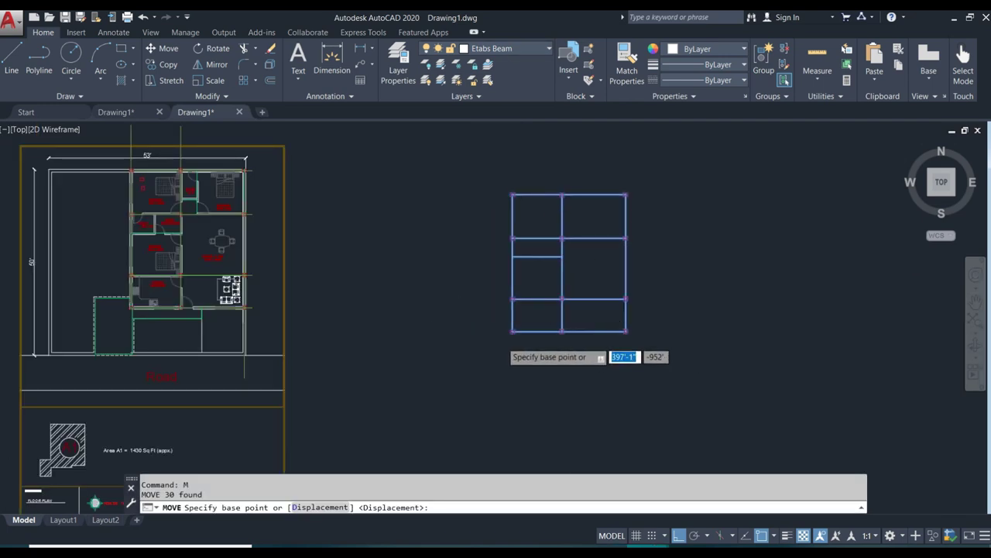
scroll(533, 308, up, 3)
click(565, 278)
Turn off ortho mode, then cancel the move, leaving the grid in place.
scroll(562, 283, down, 5)
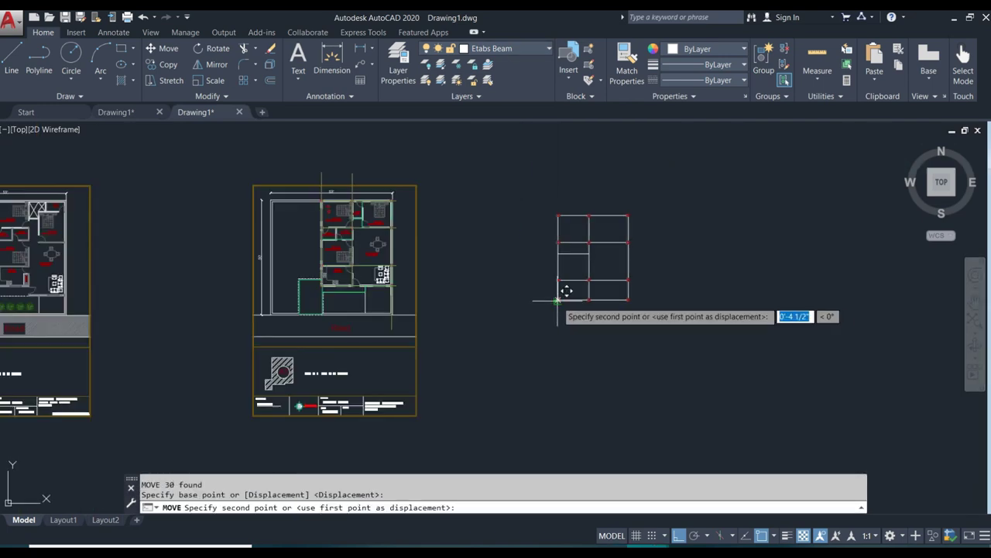
scroll(567, 291, down, 3)
scroll(470, 214, up, 3)
scroll(399, 256, up, 2)
scroll(432, 248, down, 3)
click(677, 535)
scroll(434, 232, up, 3)
scroll(259, 210, up, 1)
scroll(497, 241, up, 2)
key(Escape)
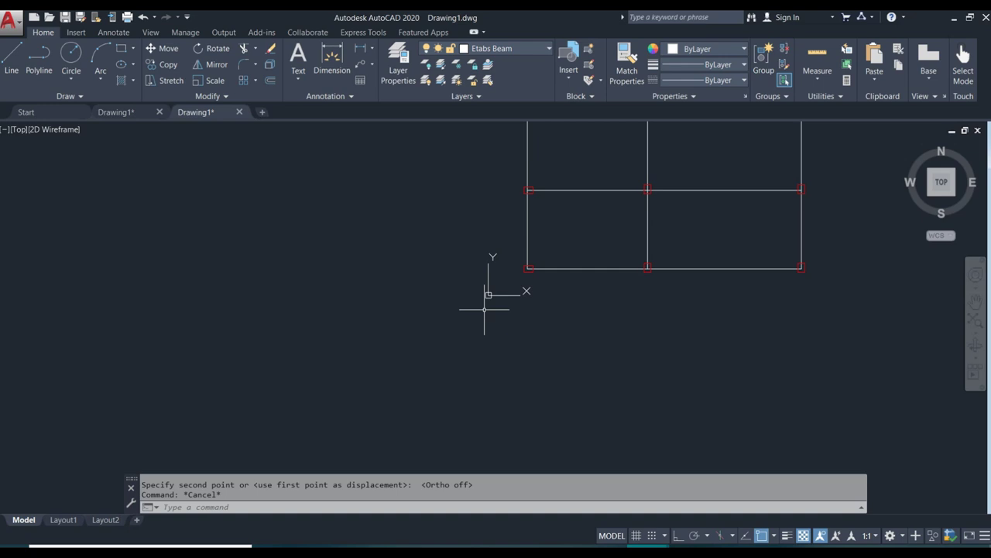
Draw a helper rectangle with its first corner at 0,0.
scroll(484, 309, up, 4)
click(121, 48)
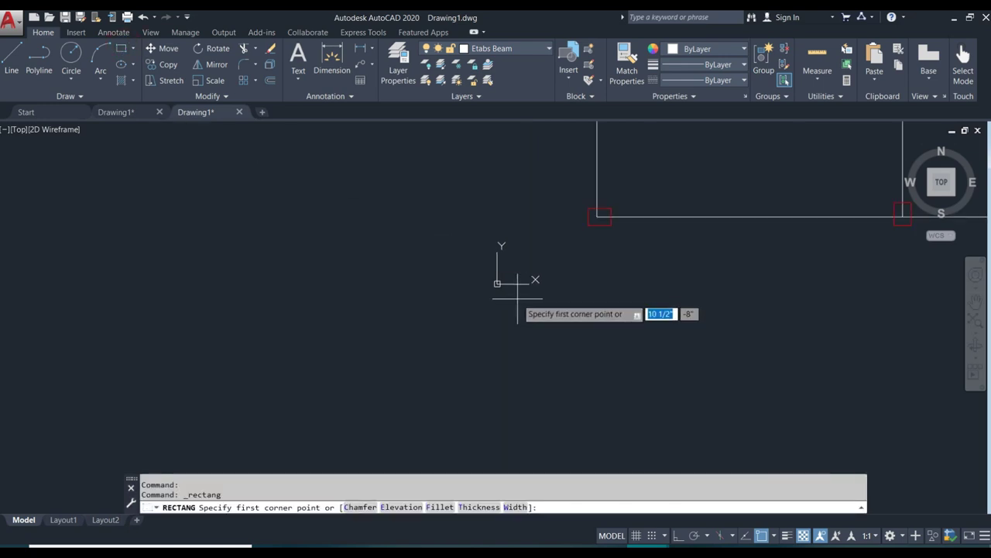
text(0)
key(Tab)
text(0)
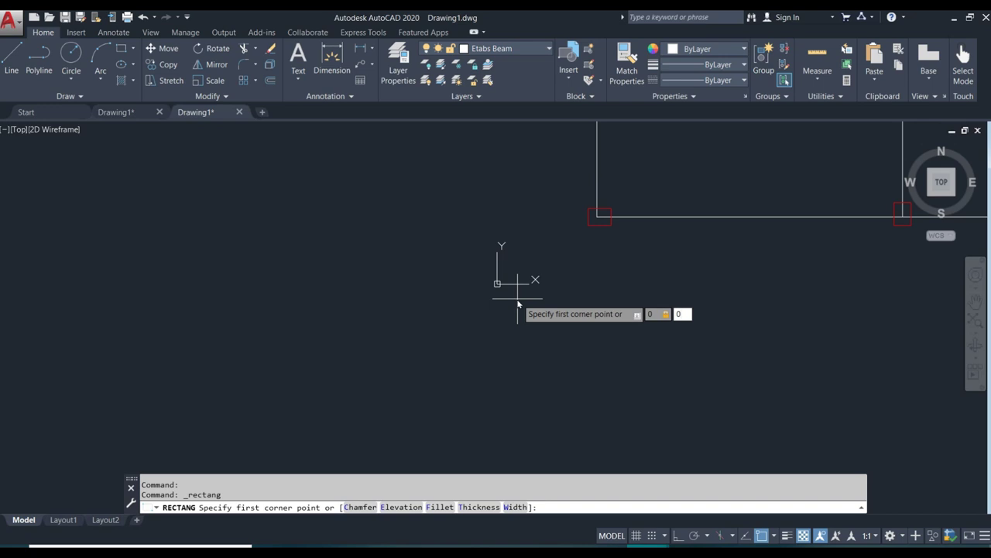
key(Return)
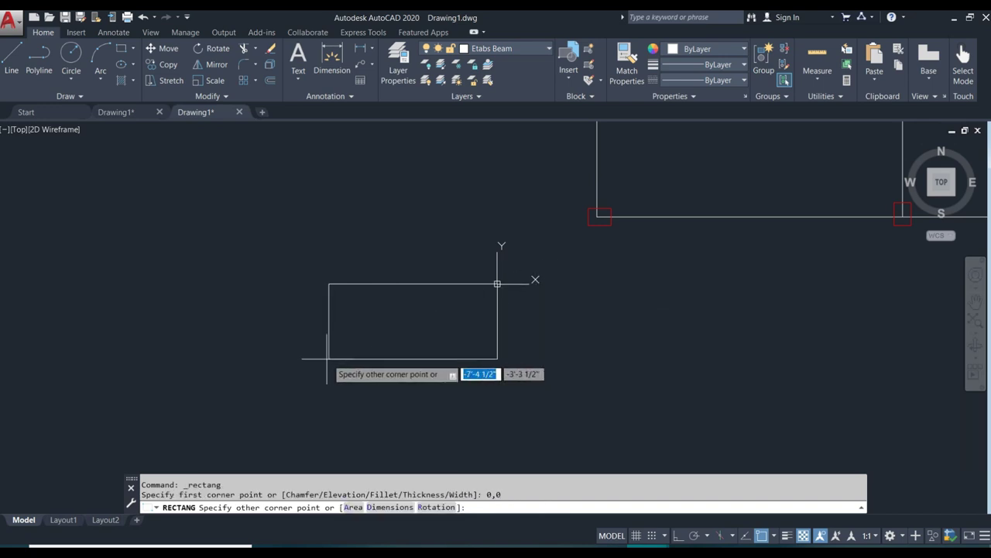
scroll(267, 399, down, 5)
click(253, 409)
Move the beam-and-column grid so its corner column sits on the origin.
click(275, 227)
click(629, 442)
scroll(287, 424, up, 4)
text(M)
key(Return)
scroll(287, 364, up, 6)
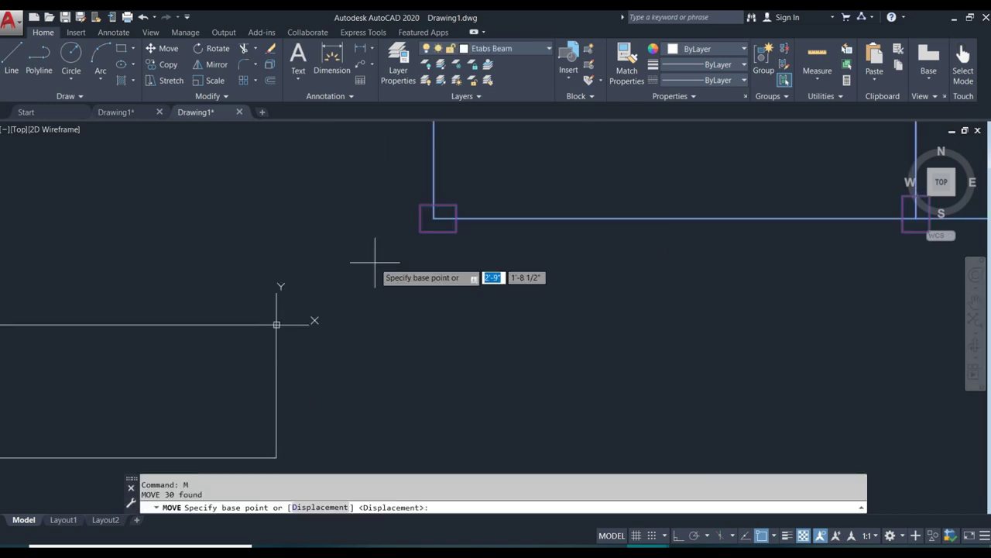
click(419, 231)
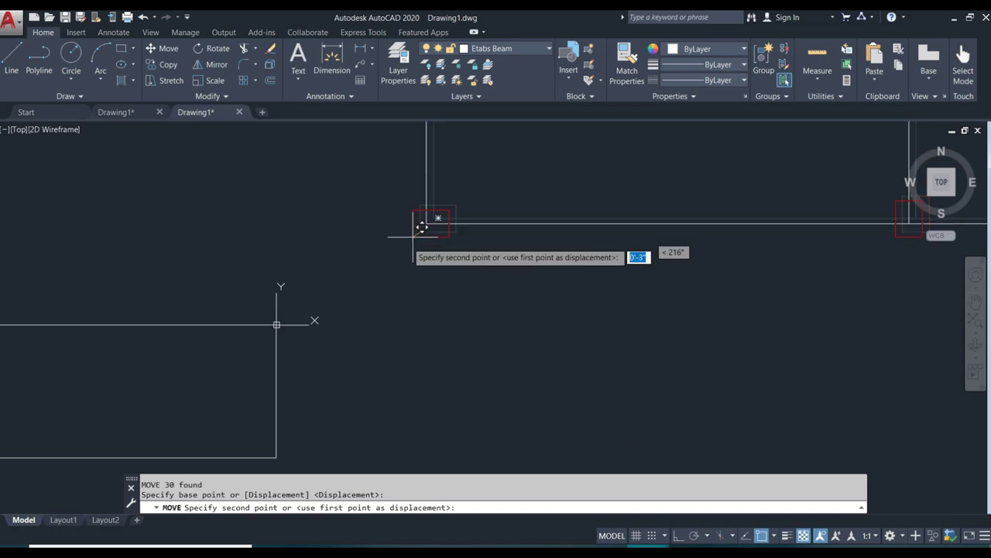
click(285, 314)
Erase the helper rectangle, then select the leftover text objects.
drag(349, 394, 217, 405)
key(Delete)
click(323, 338)
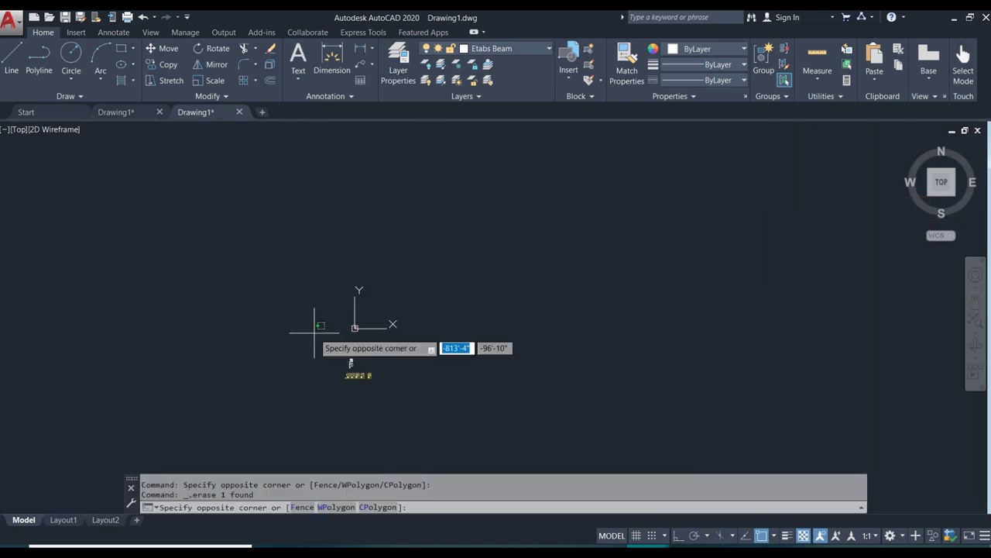
click(438, 416)
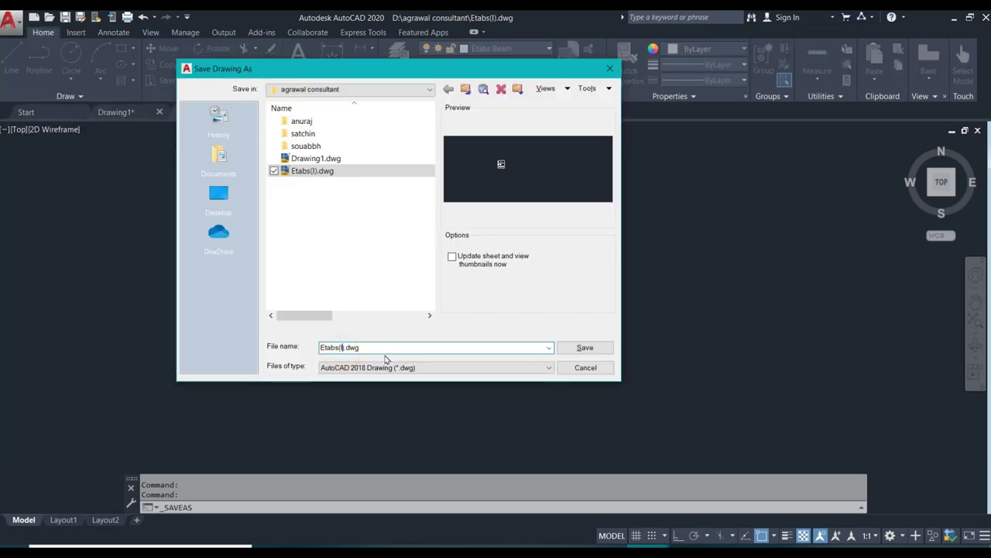
Save the grid as AutoCAD 2013 DXF 'Etabs(2).dxf', then close it, keeping the DXF format.
text(2))
click(400, 369)
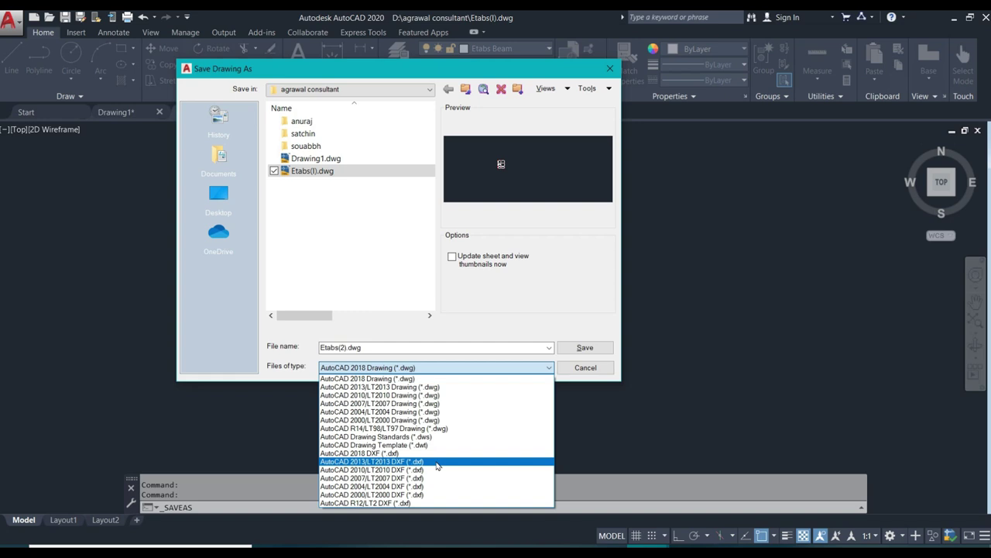
click(438, 461)
key(Return)
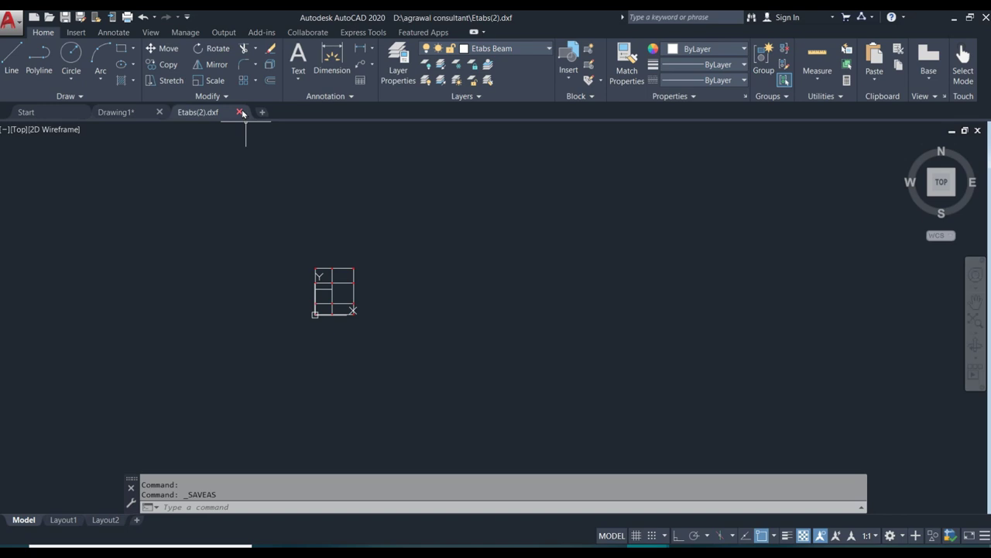
click(240, 112)
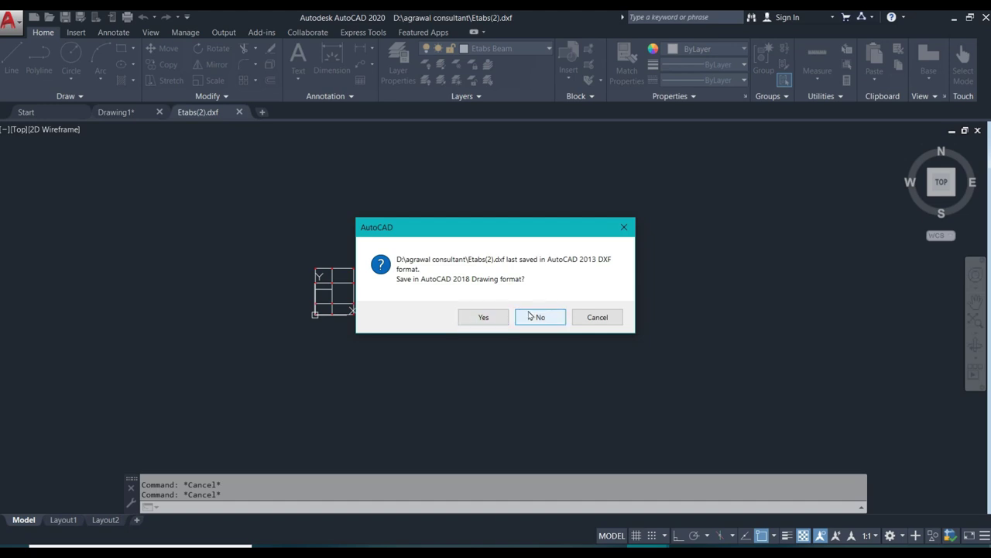
click(533, 319)
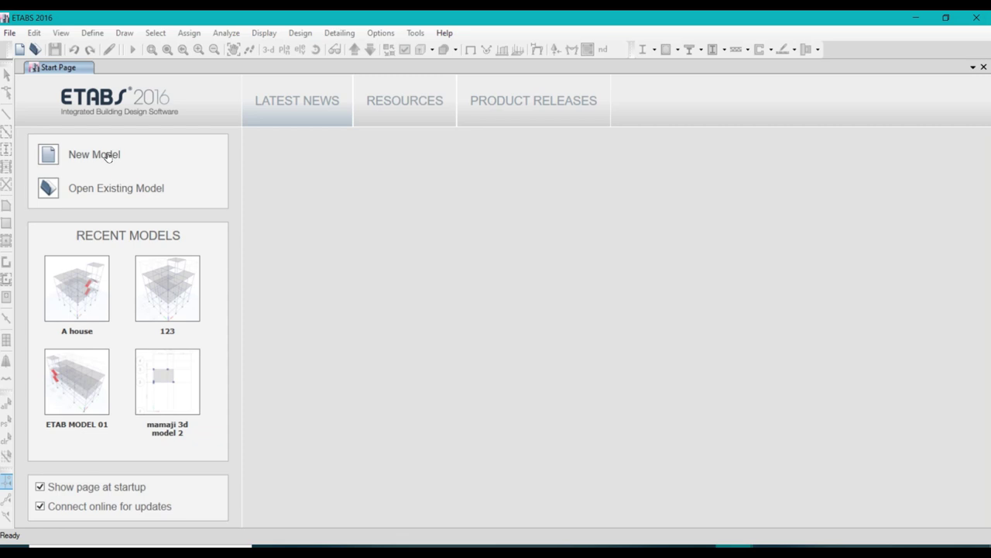
Create a blank four-story model with Metric SI units, IS 800:2007 and IS 456:2000 codes.
click(107, 156)
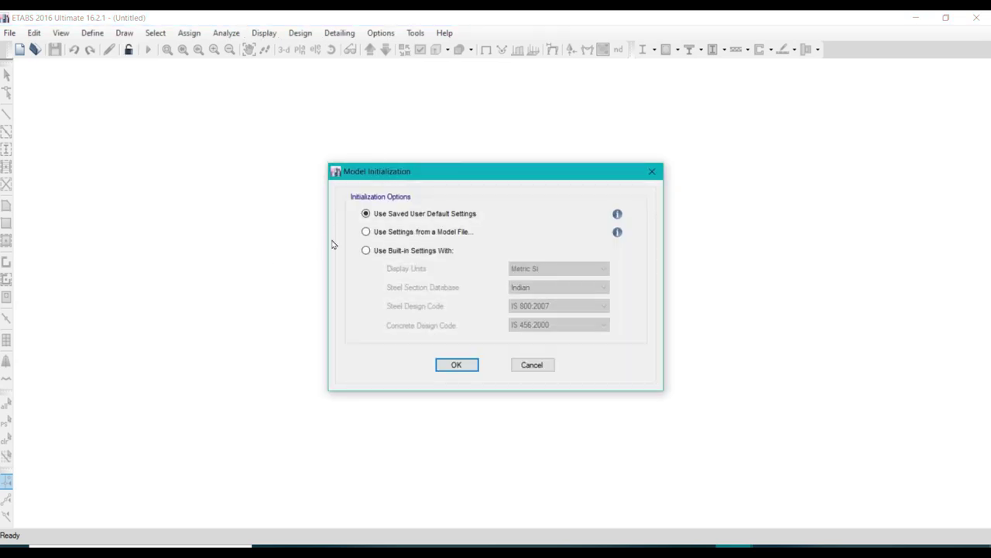
click(422, 251)
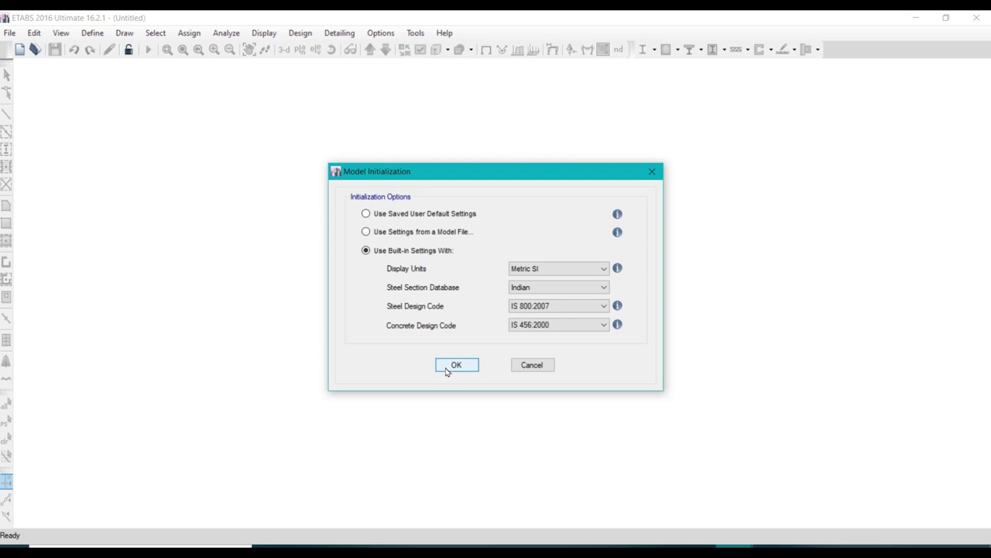
click(447, 367)
click(271, 344)
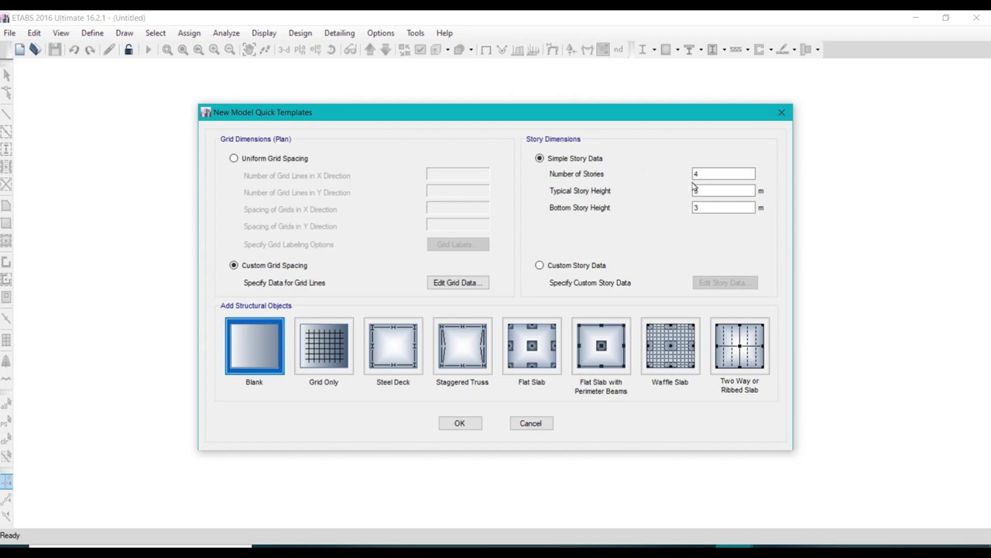
click(462, 423)
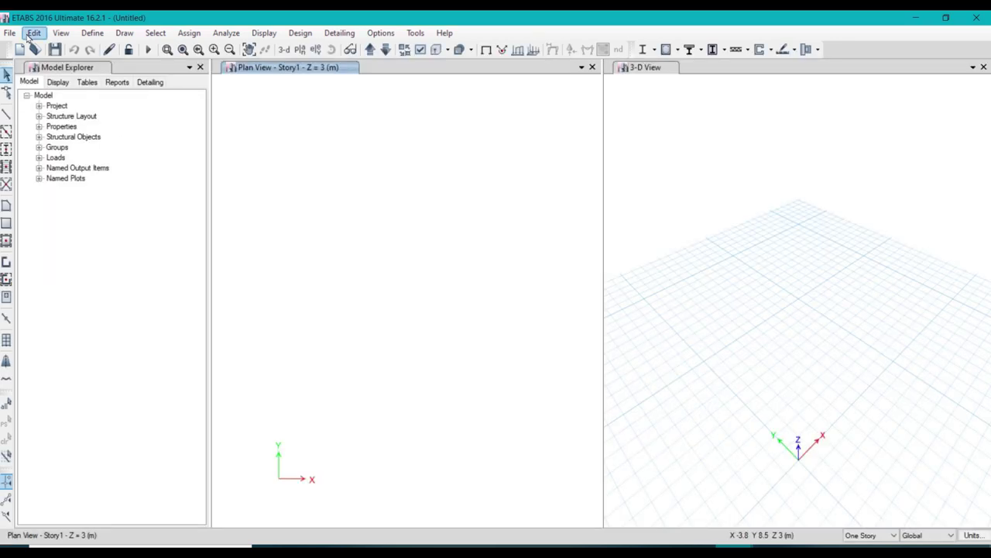
Import the exported DXF as an architectural plan with CAD drawing units set to ft.
click(10, 34)
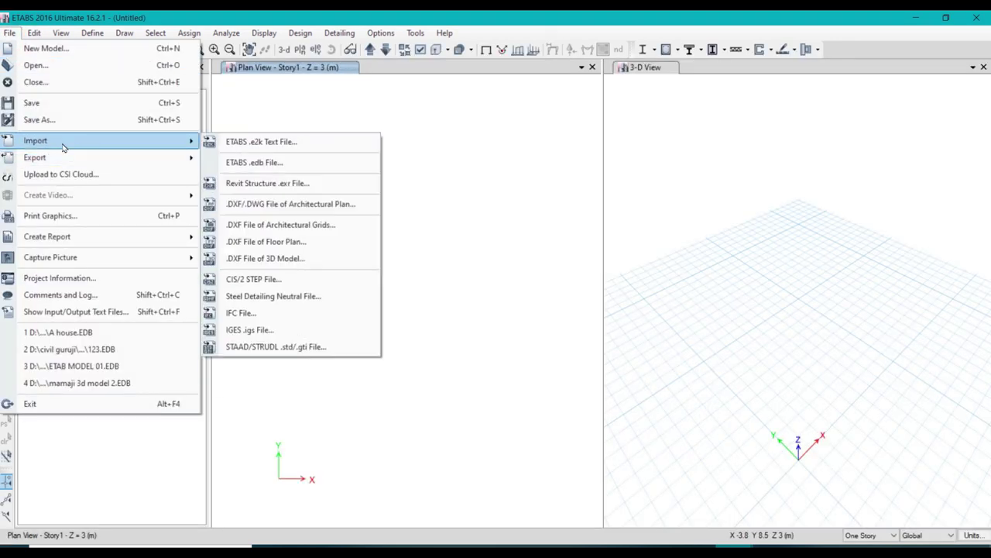
mouse_move(36, 140)
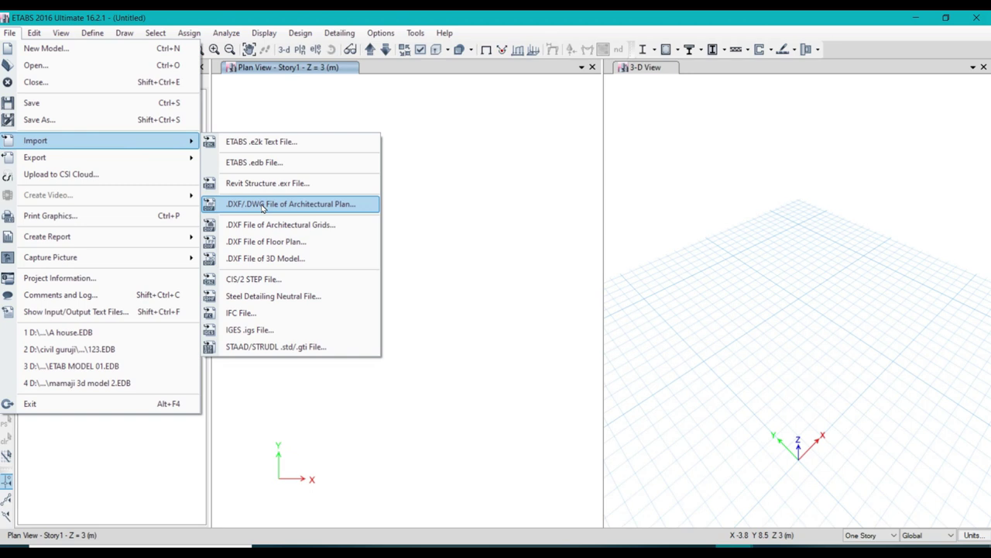
click(262, 205)
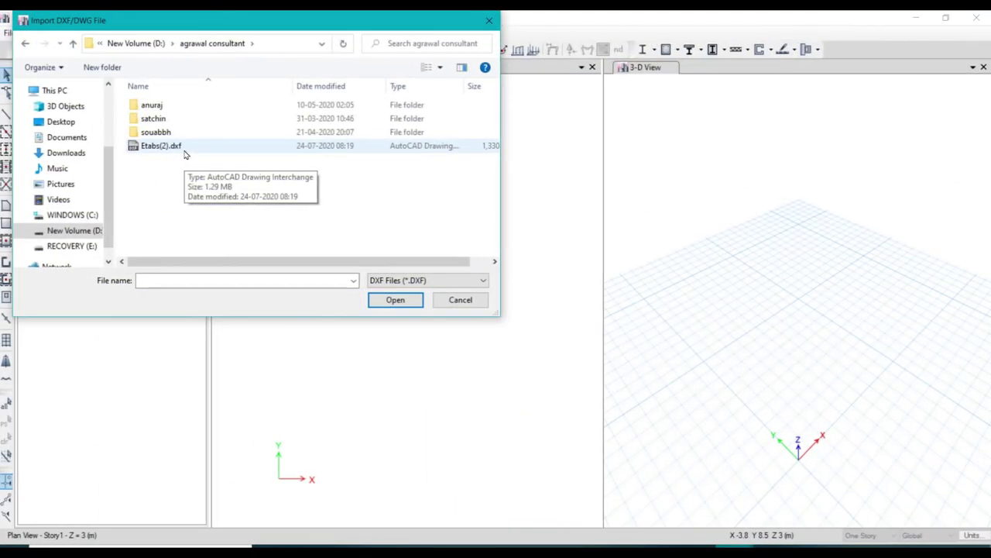
double_click(184, 146)
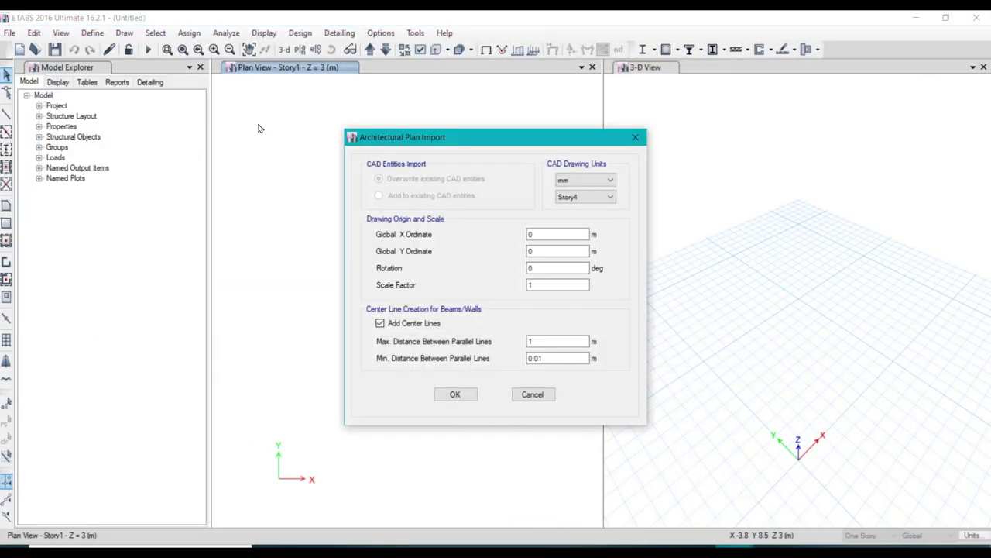
click(589, 186)
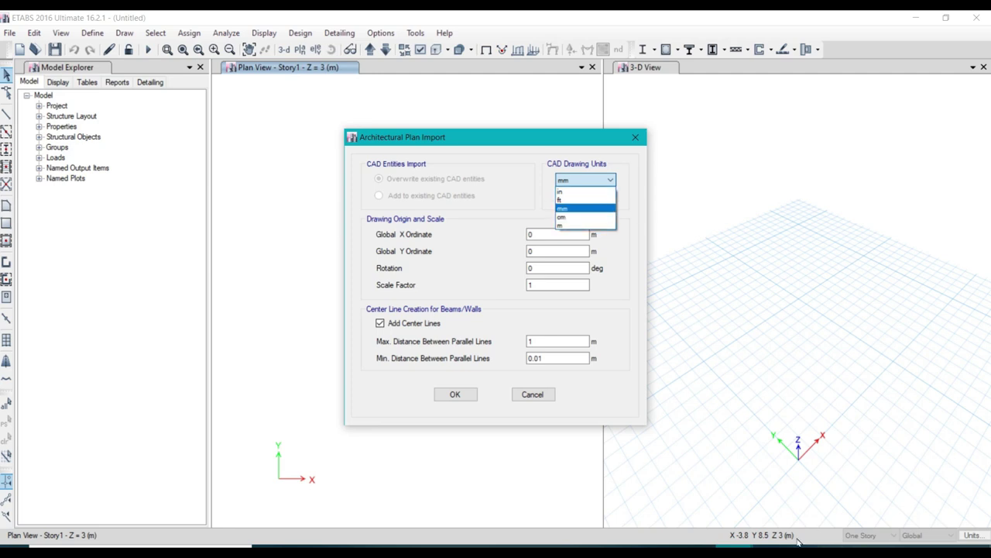
click(577, 199)
Finish the import, zoom to the imported grid and window-select all of it.
click(469, 395)
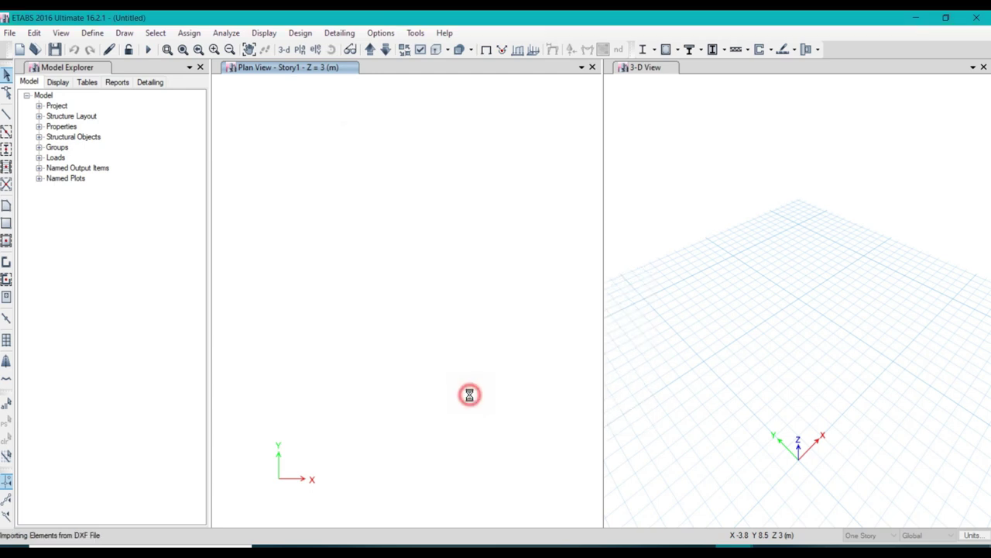
scroll(489, 265, down, 3)
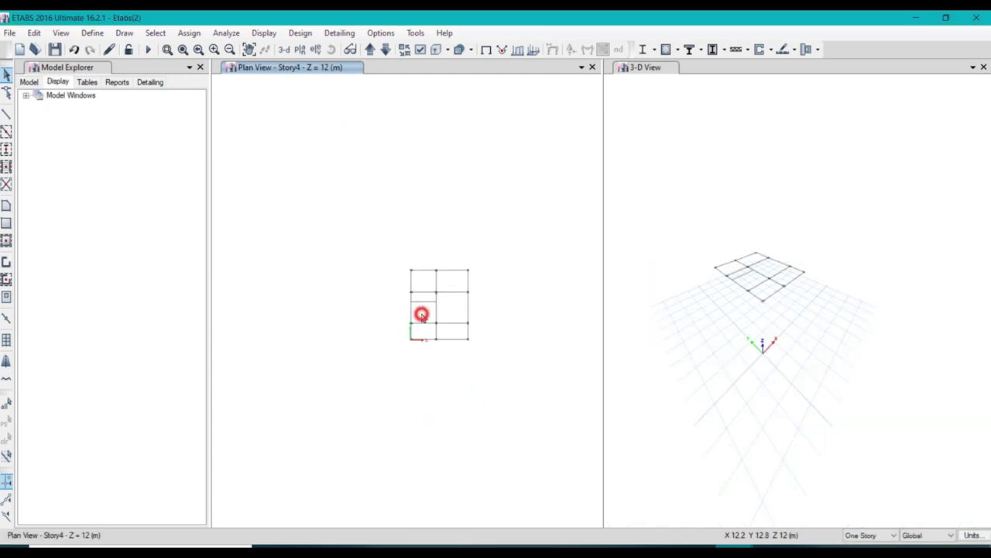
scroll(405, 286, up, 1)
scroll(364, 271, up, 3)
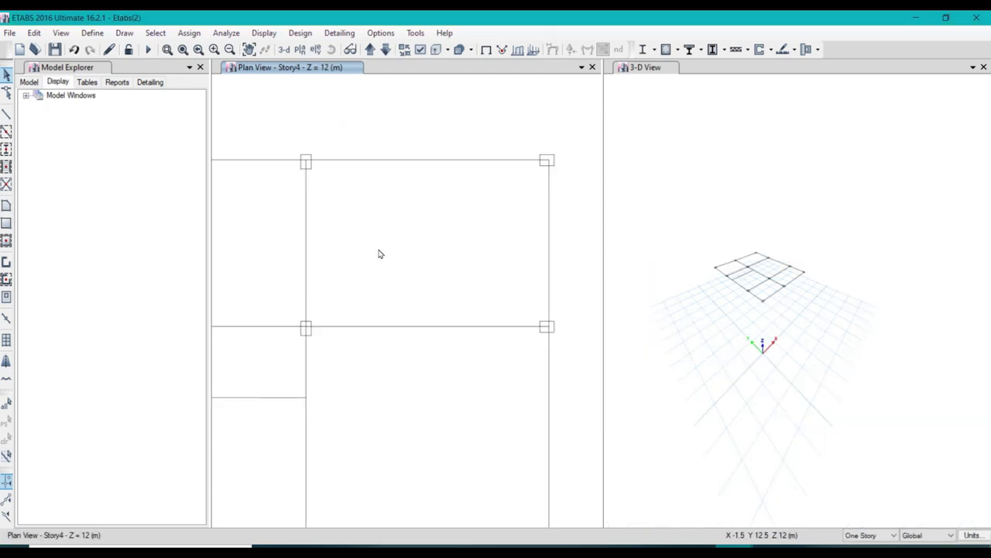
scroll(379, 254, down, 3)
drag(277, 206, 471, 409)
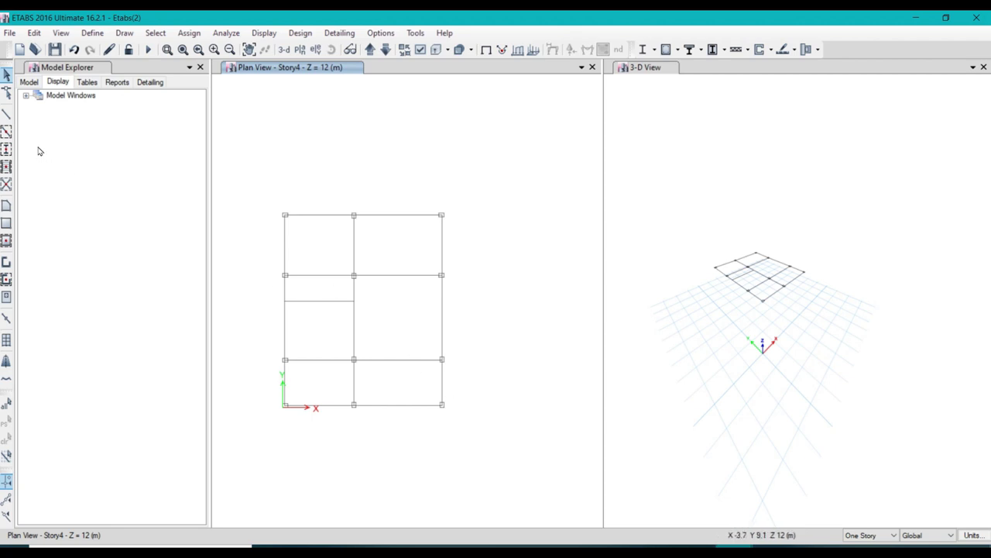
Expand Model Windows > Plan View > Architectural Layers in the Model Explorer.
click(26, 96)
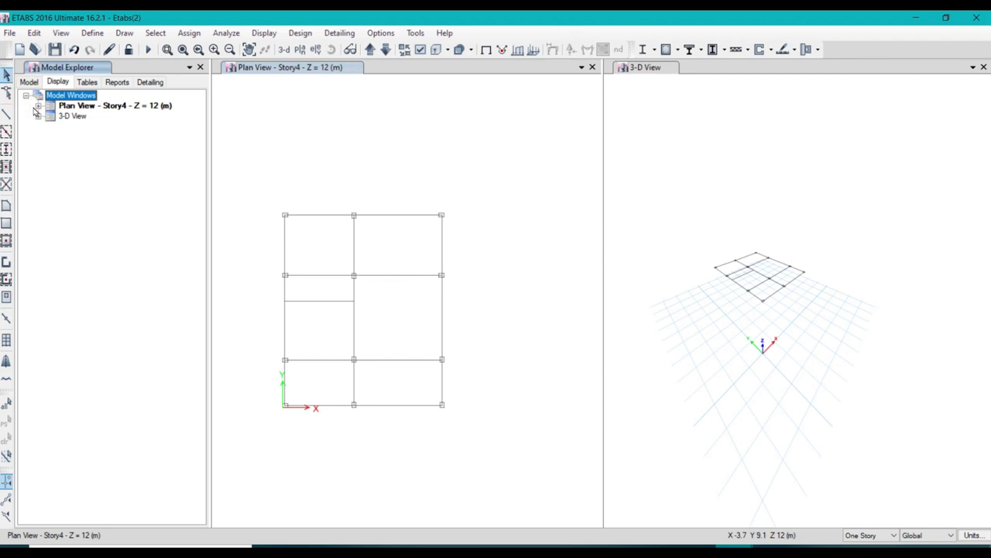
click(38, 106)
click(37, 169)
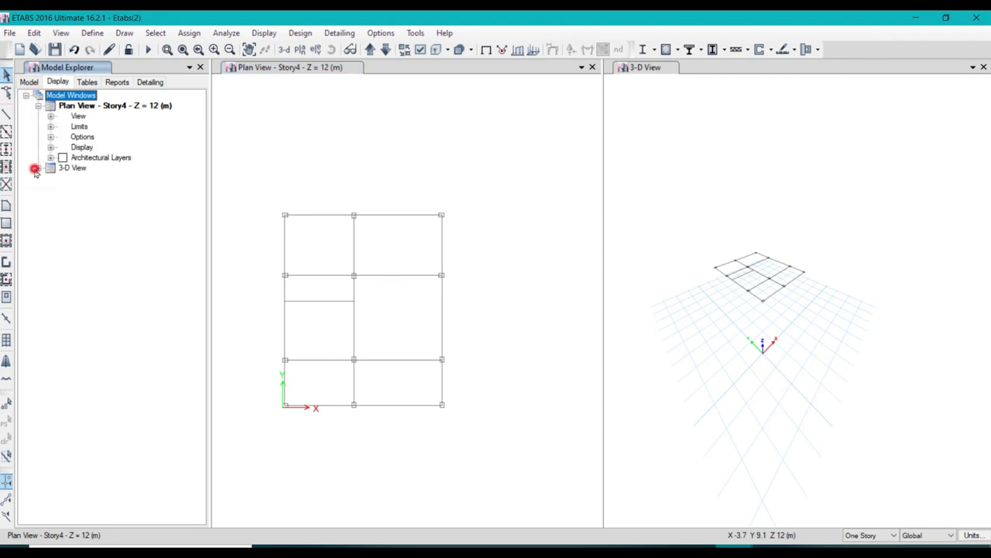
click(51, 157)
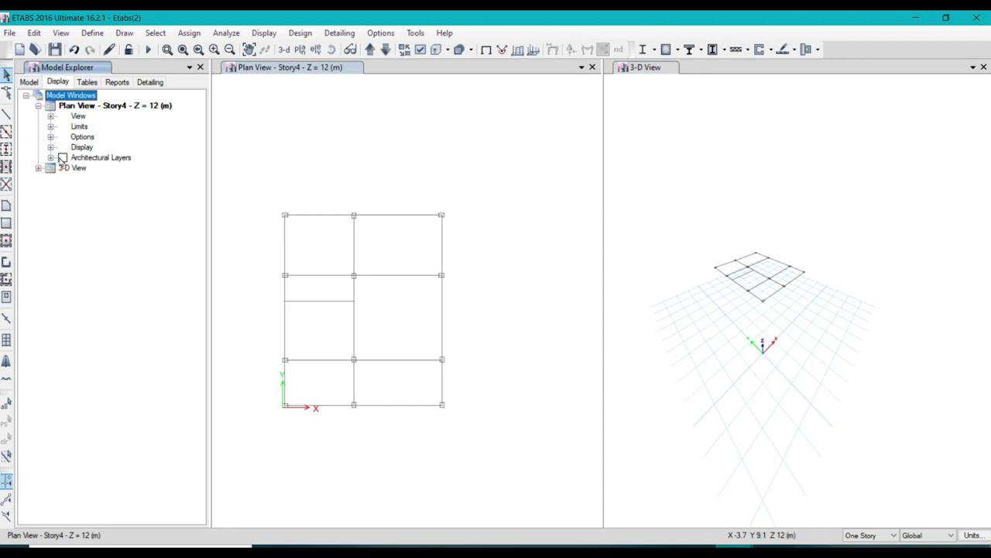
click(51, 157)
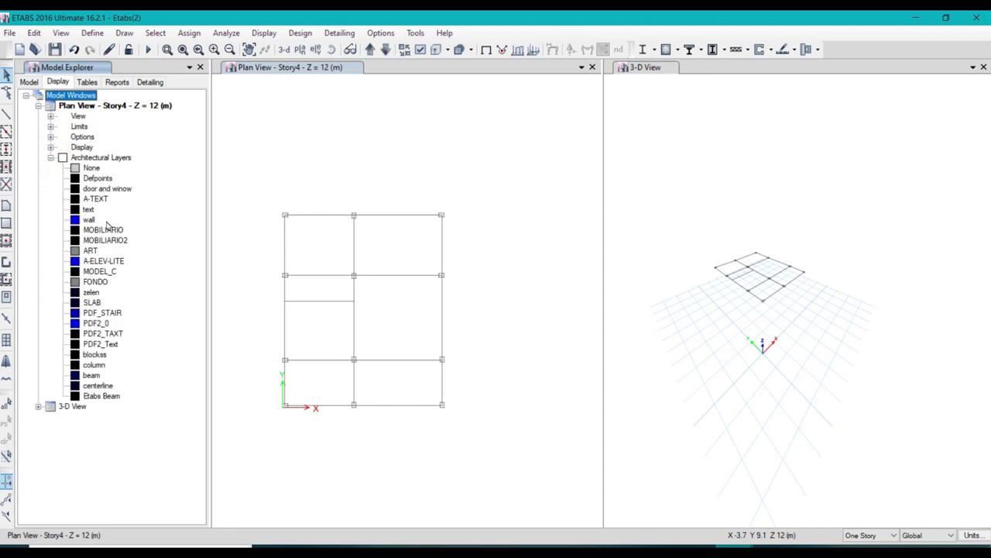
Add beam objects from the Etabs Beam layer, spot-check several beams, then clear the selection.
right_click(101, 397)
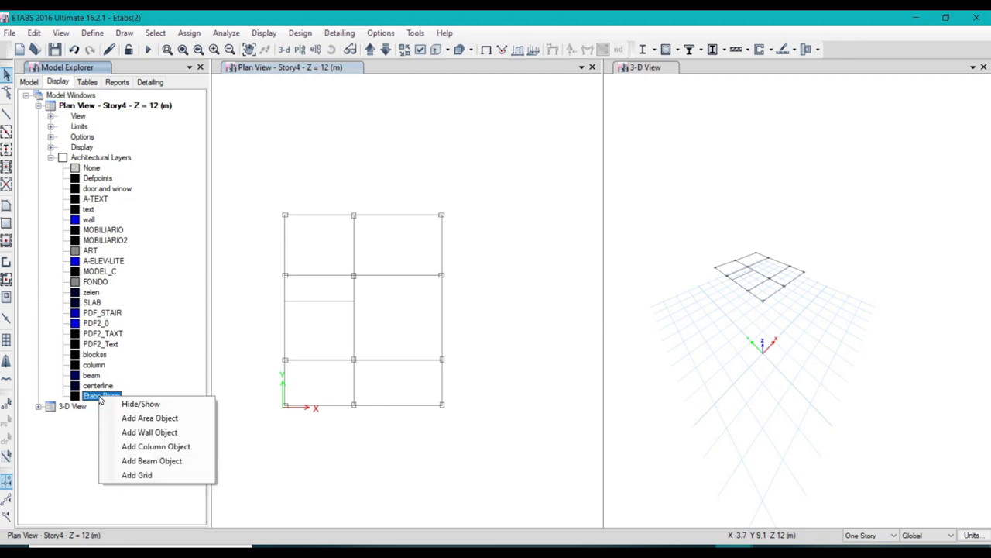
click(142, 463)
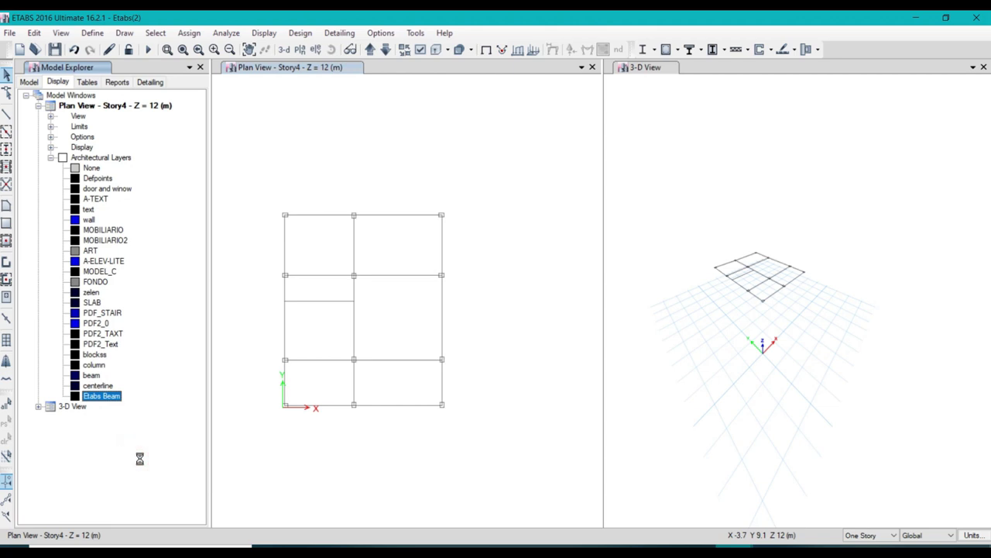
click(282, 403)
click(351, 391)
click(327, 386)
click(324, 348)
drag(405, 357, 389, 320)
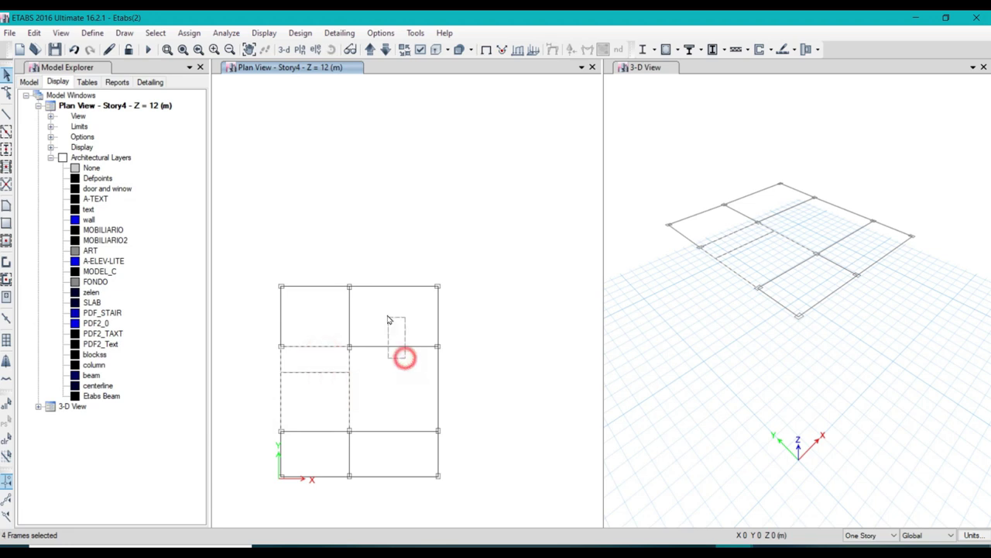
key(ctrl+q)
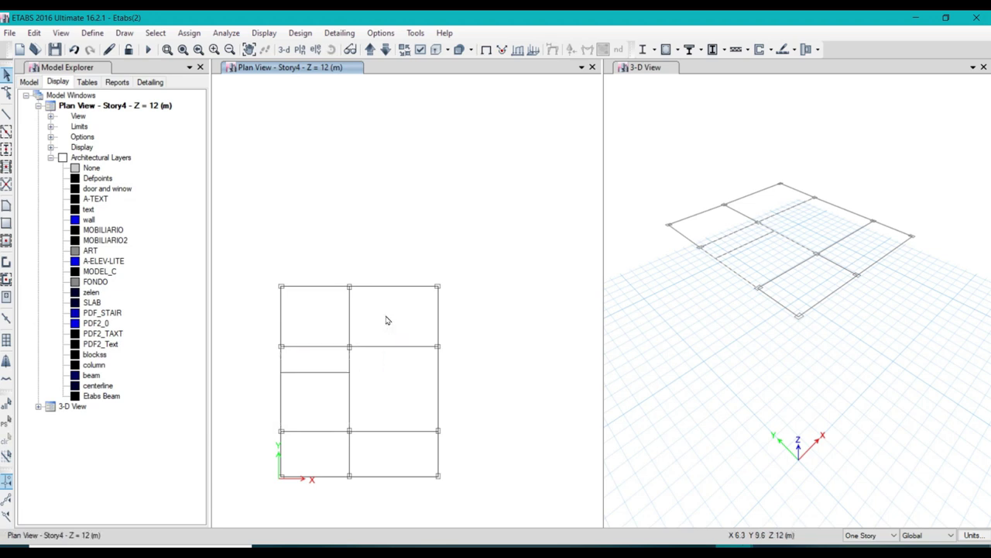
Add column objects from the column layer, then window-select the whole Story4 frame.
click(95, 364)
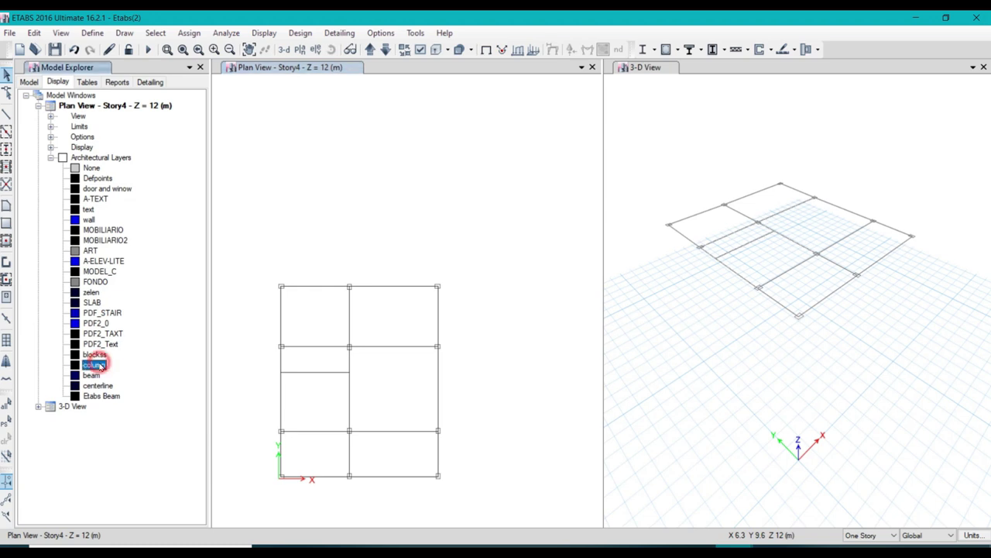
right_click(101, 366)
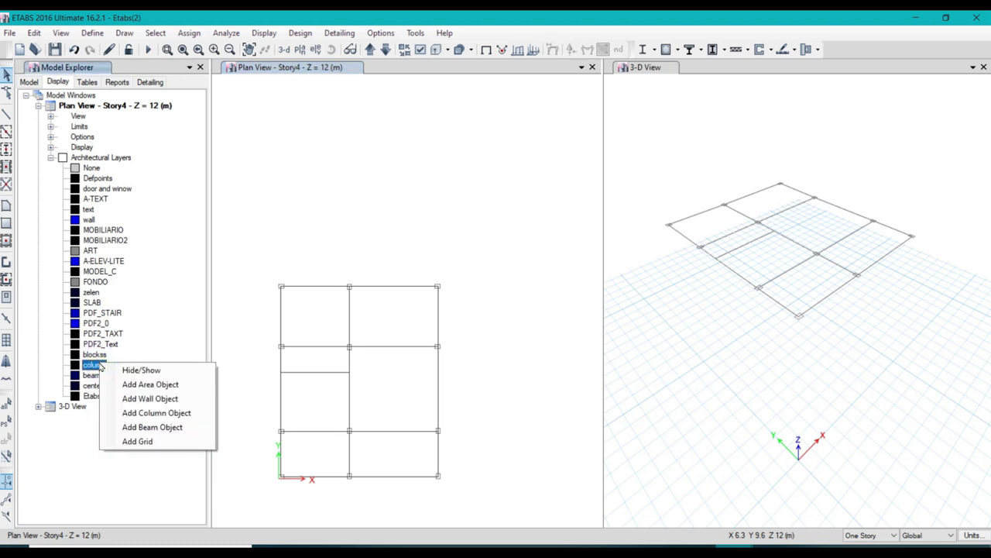
click(145, 414)
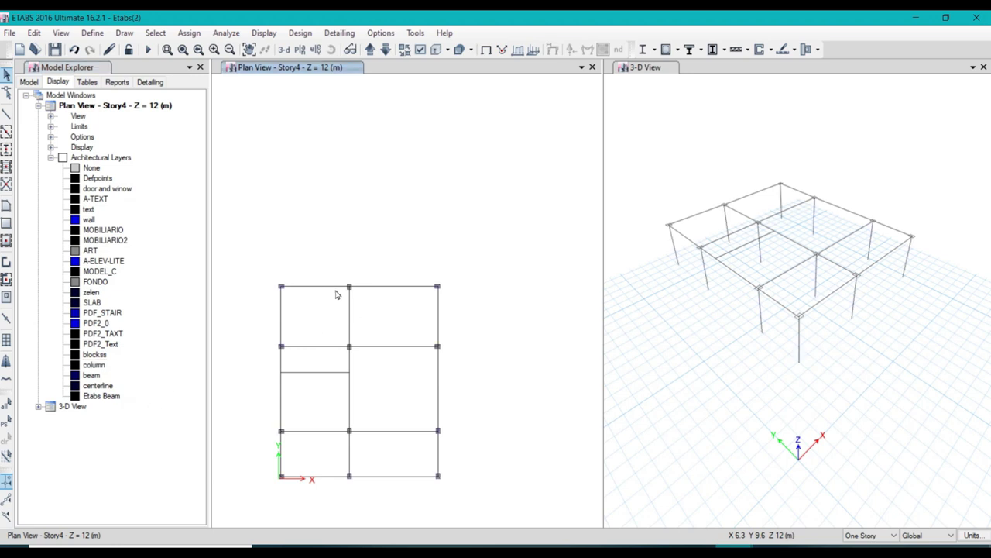
scroll(281, 285, up, 2)
scroll(279, 291, up, 2)
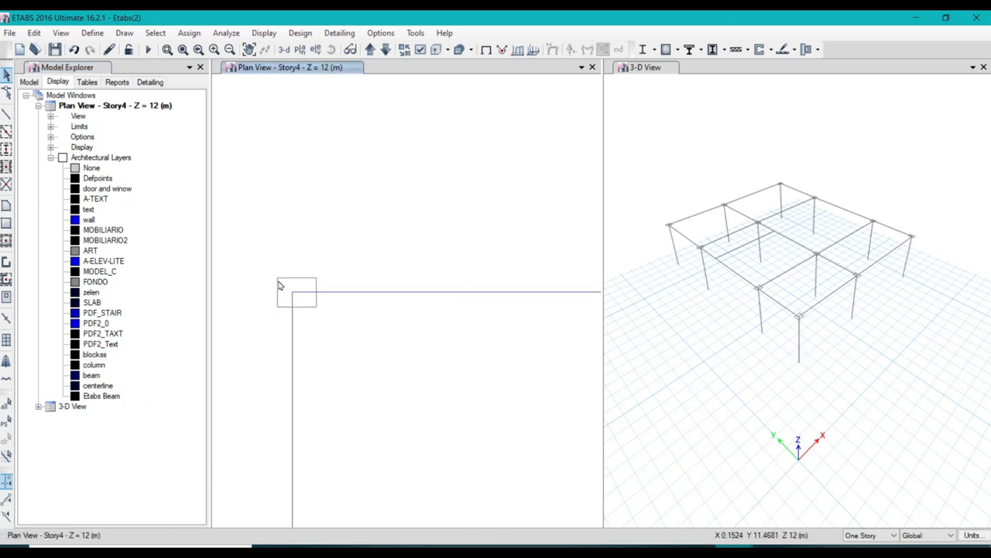
scroll(302, 316, down, 3)
scroll(294, 299, down, 2)
drag(287, 292, 352, 370)
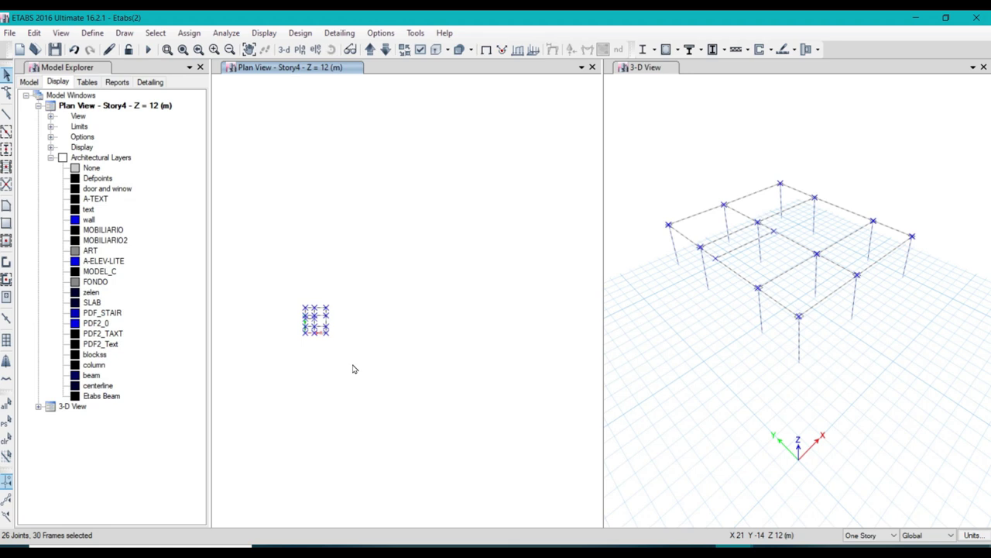
In 3-D view, replicate the selected Story4 frame onto Story3, Story2 and Story1.
key(ctrl+z)
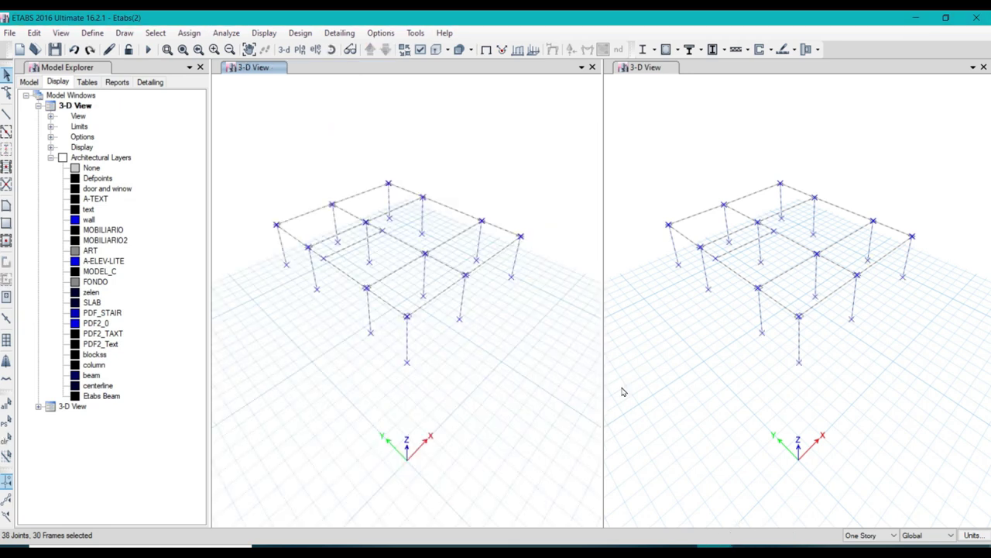
key(ctrl+r)
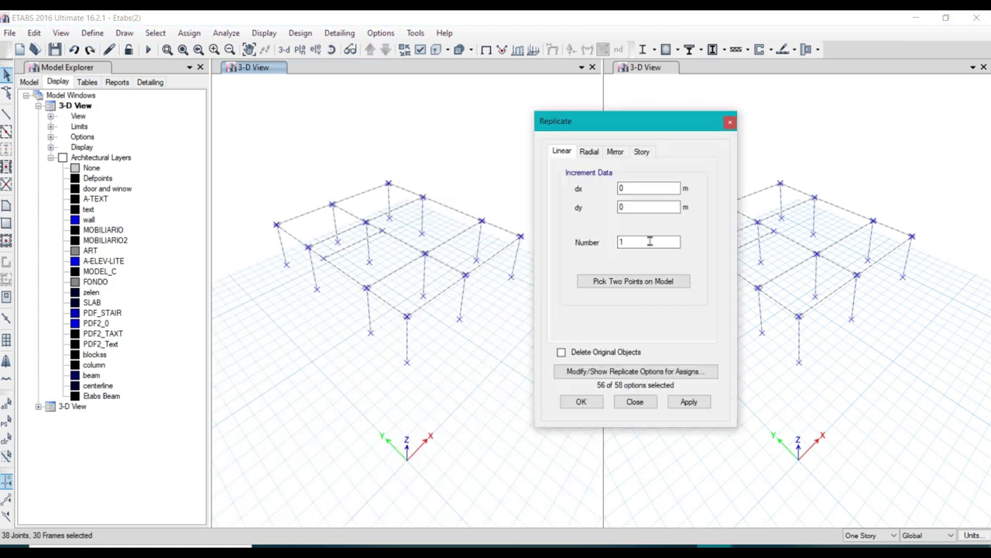
click(642, 152)
drag(612, 198, 612, 216)
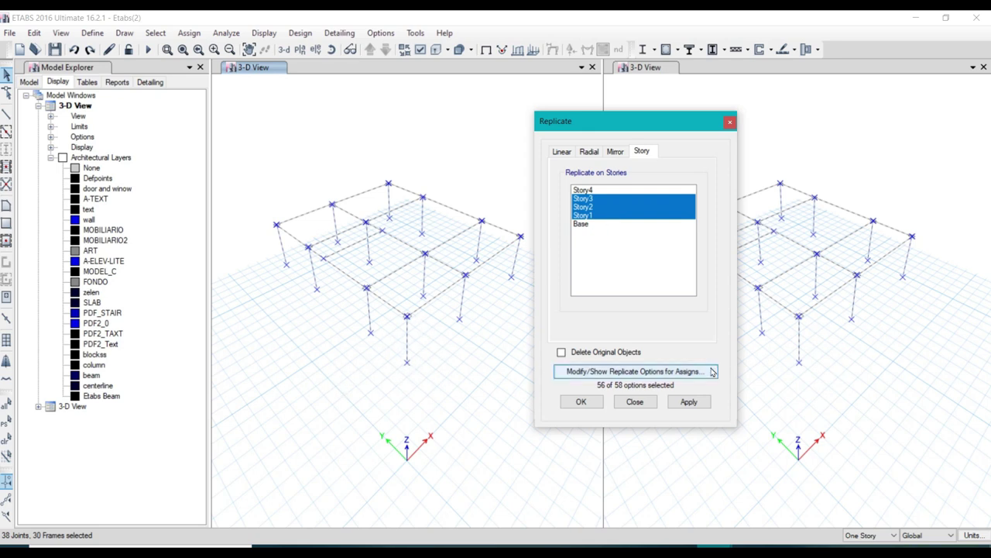
click(689, 403)
click(581, 401)
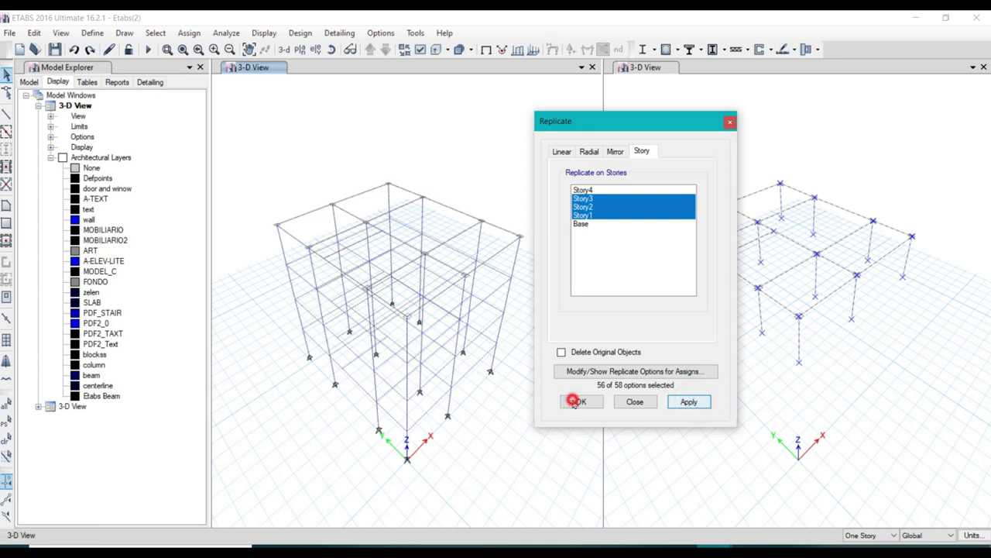